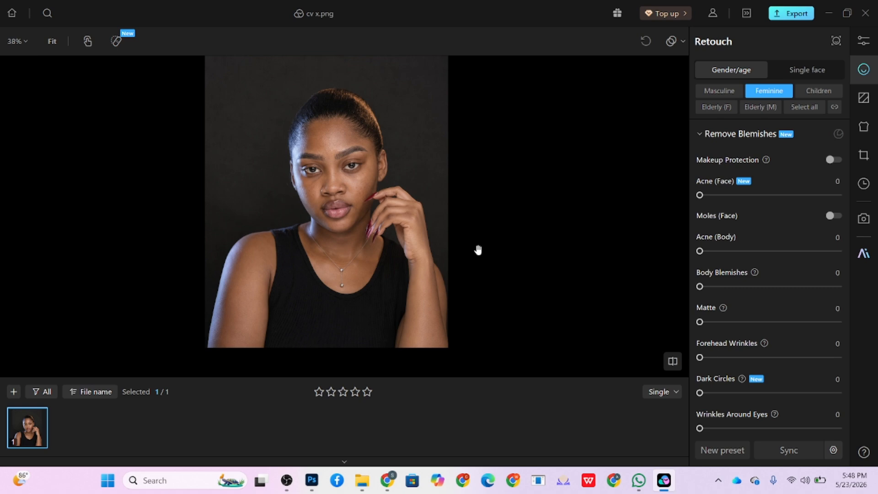
scroll(274, 142, up, 5)
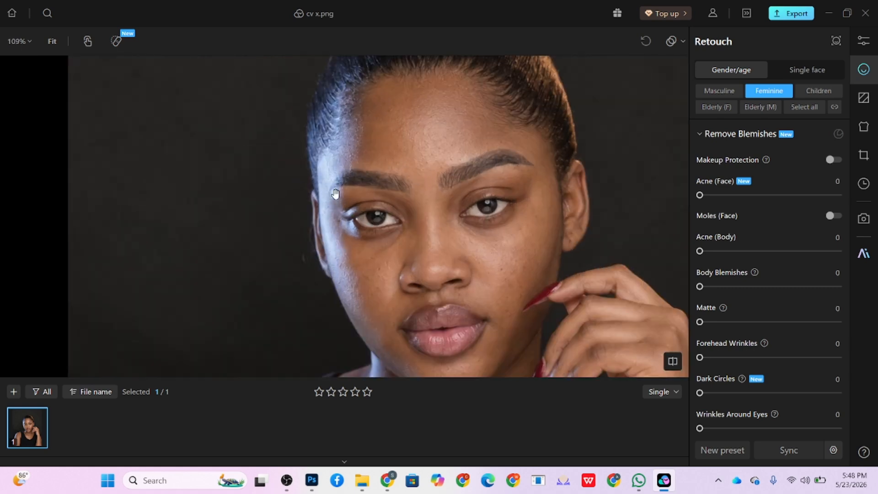
scroll(374, 224, down, 5)
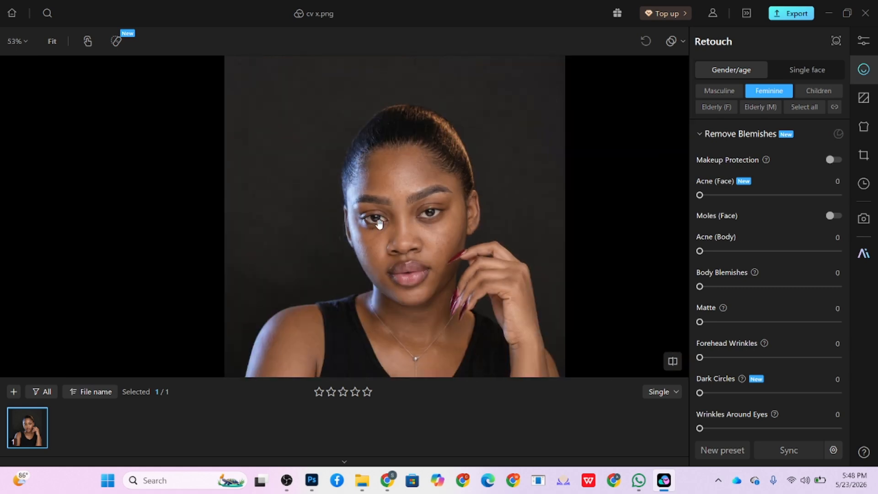
drag(361, 221, 363, 176)
scroll(363, 176, down, 2)
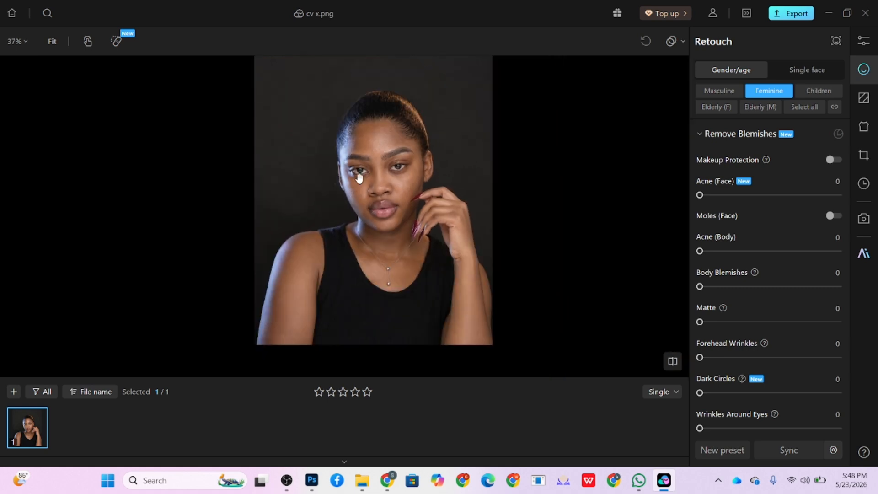
scroll(359, 179, up, 1)
Step: Shape the master tone curve for the whole photo by raising a highlight point and adding a shadow point at about 64, 68
click(863, 40)
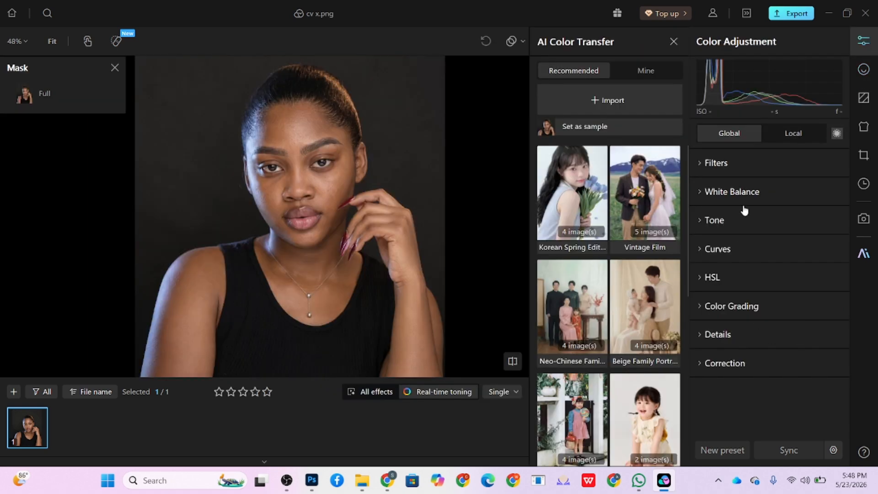
click(717, 221)
scroll(803, 344, down, 5)
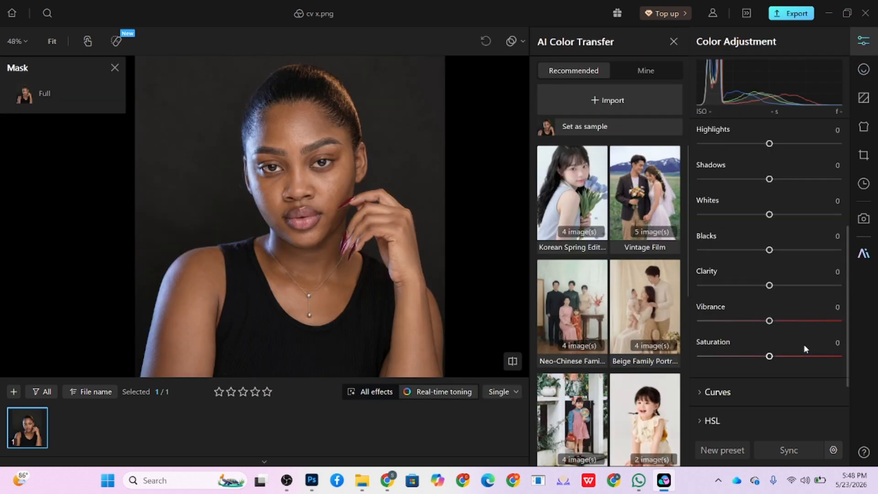
click(750, 305)
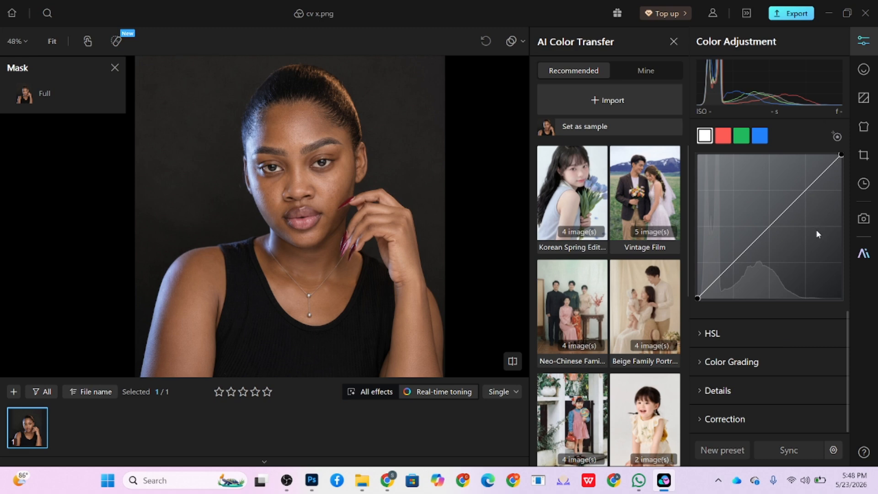
scroll(818, 234, up, 2)
drag(815, 251, 807, 249)
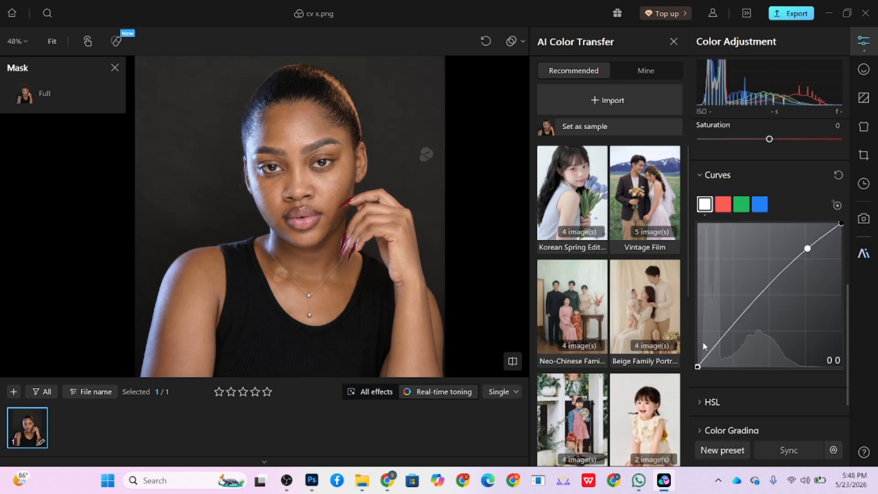
drag(732, 326, 734, 330)
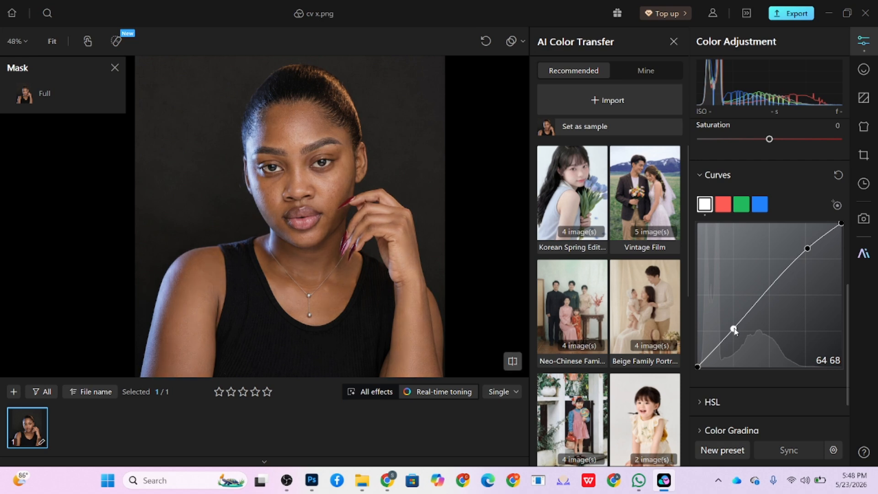
Step: Fine-tune the midtones of the red channel curve and slightly adjust the blue channel curve
click(747, 175)
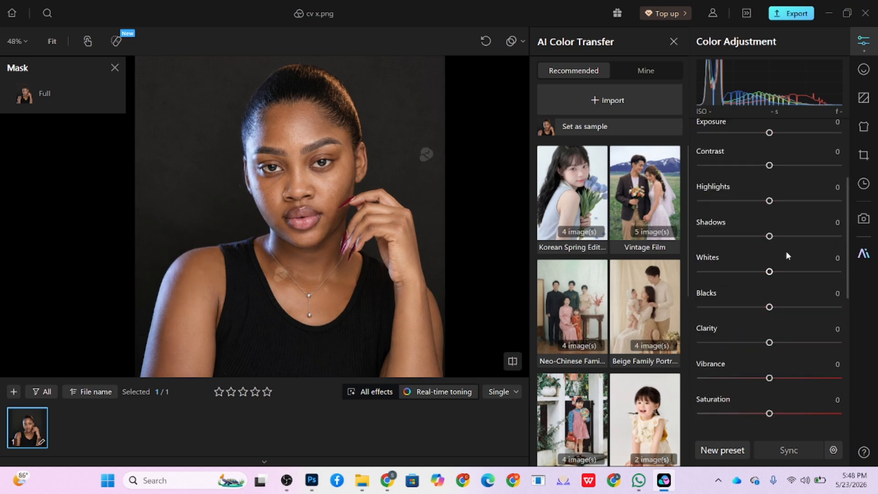
scroll(780, 256, down, 5)
click(723, 273)
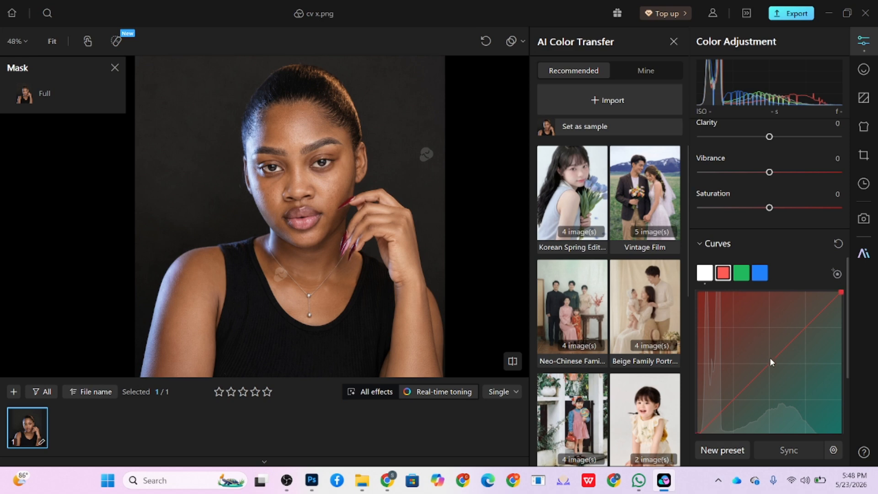
drag(770, 358, 768, 362)
click(760, 273)
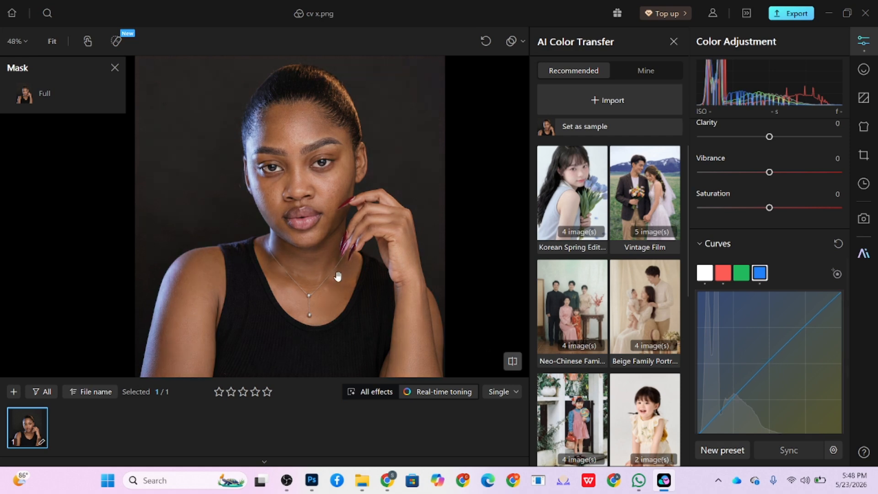
Step: Set the HSL saturation of Purple to 35 and Blue to 41 for the whole photo
scroll(745, 197, up, 10)
scroll(763, 315, down, 10)
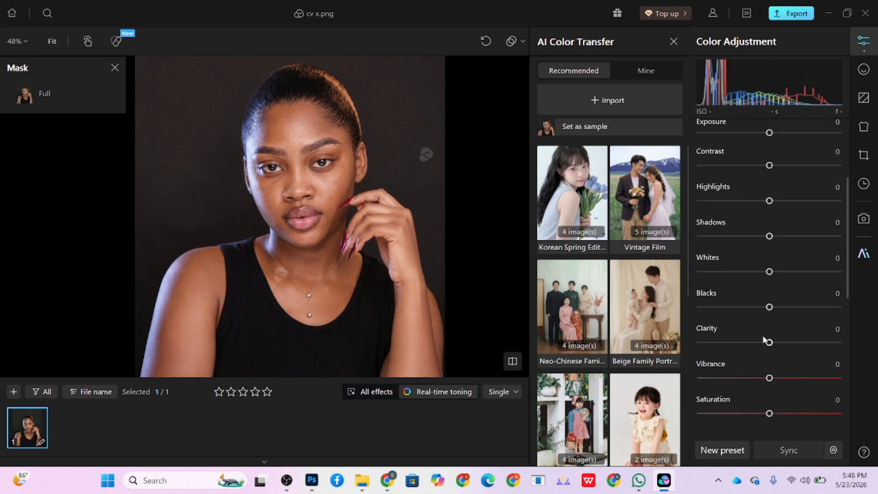
scroll(738, 245, down, 5)
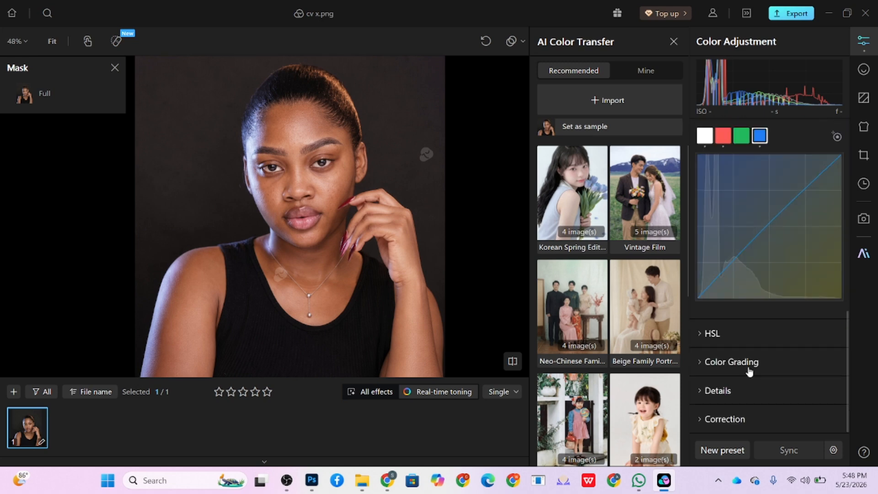
click(726, 336)
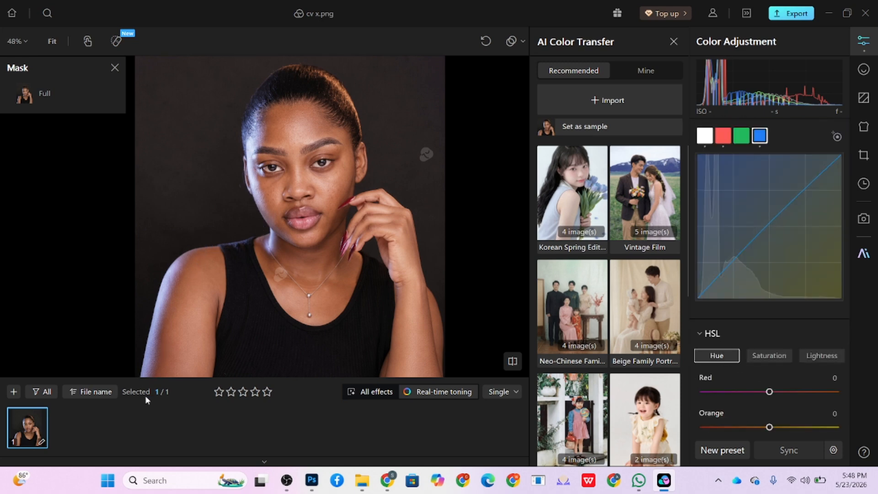
scroll(766, 270, down, 5)
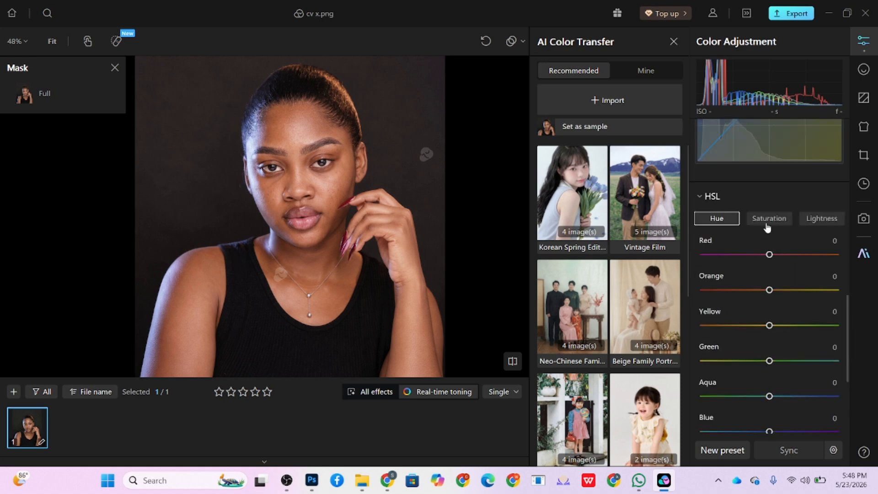
click(768, 220)
scroll(776, 251, down, 3)
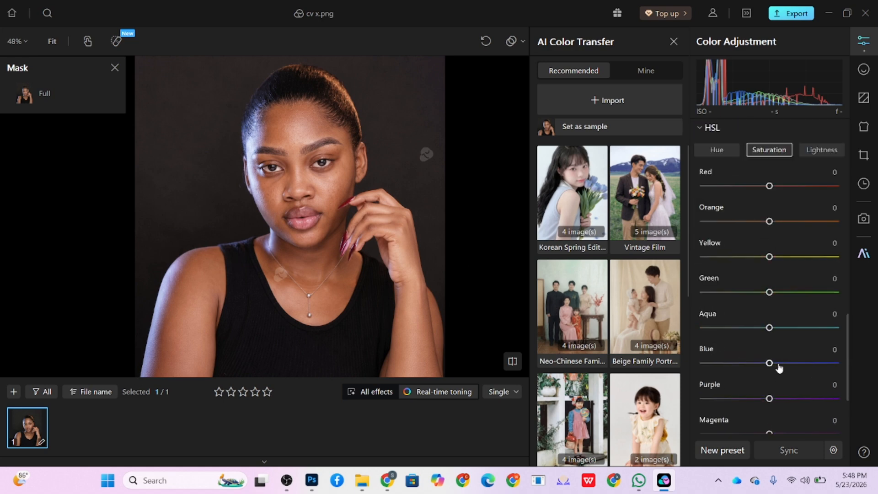
drag(777, 365, 832, 364)
drag(776, 372, 856, 401)
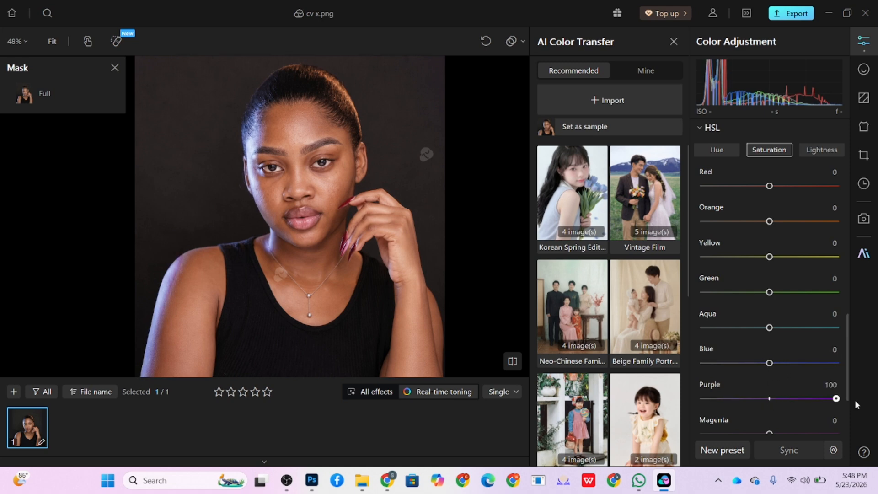
drag(748, 398, 793, 400)
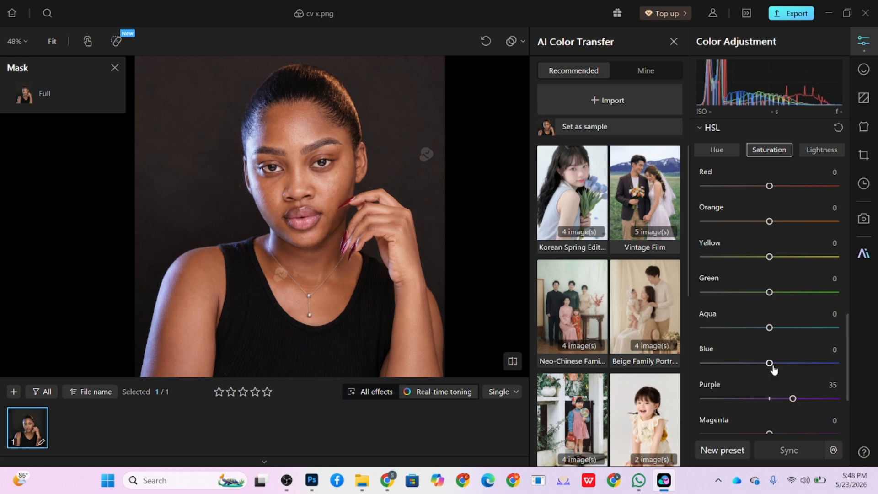
drag(771, 364, 798, 364)
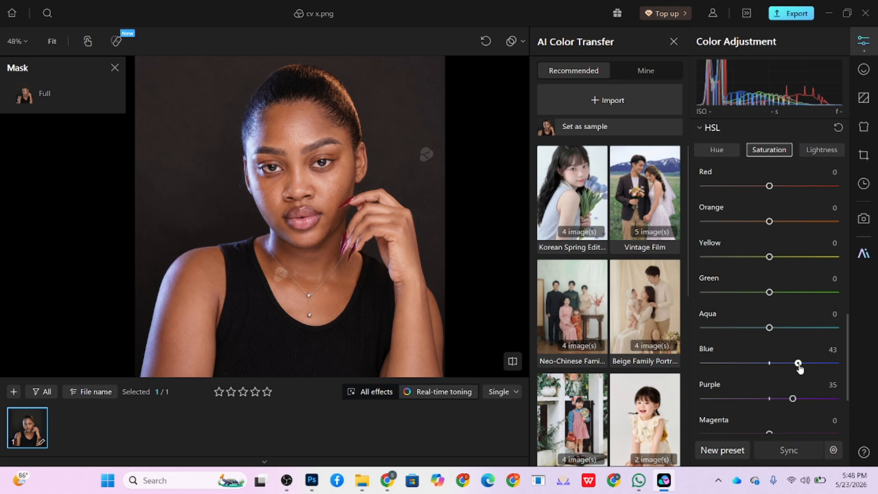
Step: Set the HSL saturation of Aqua to 29 and Magenta to 11, and check the rim light on the shoulder
click(787, 328)
scroll(778, 379, down, 1)
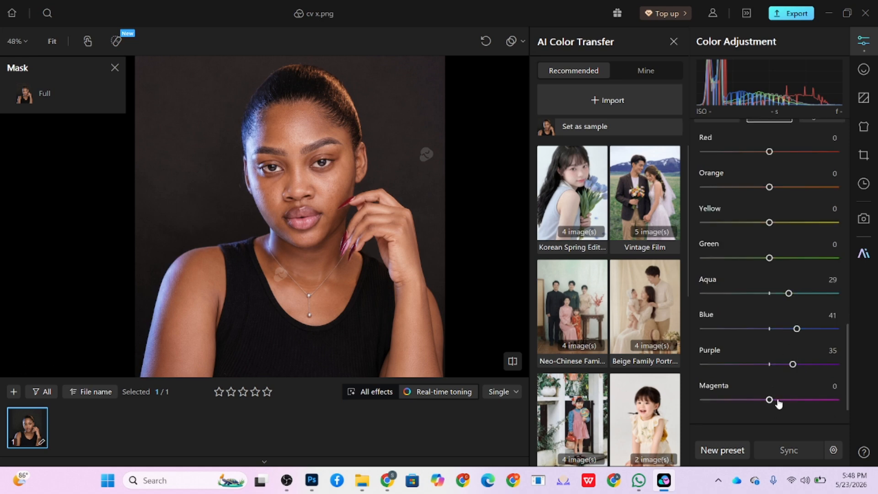
mouse_move(778, 403)
mouse_down()
mouse_move(786, 403)
mouse_move(777, 404)
mouse_up()
scroll(221, 232, up, 5)
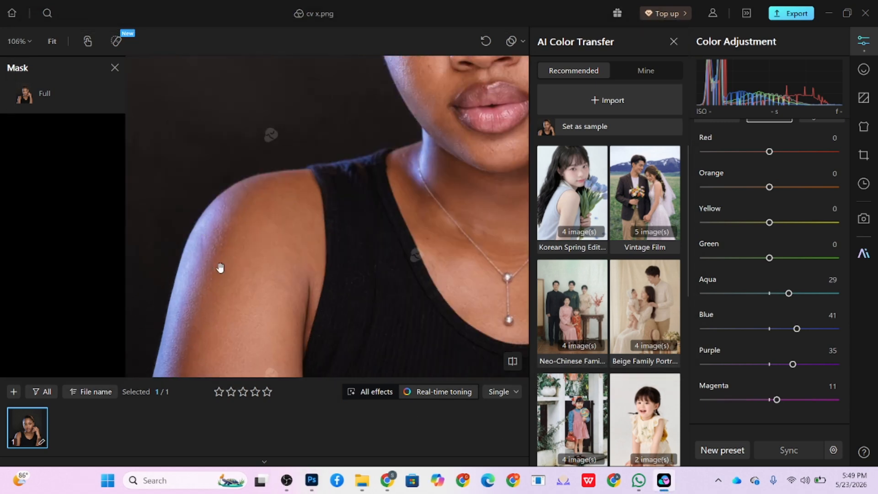
scroll(313, 239, down, 6)
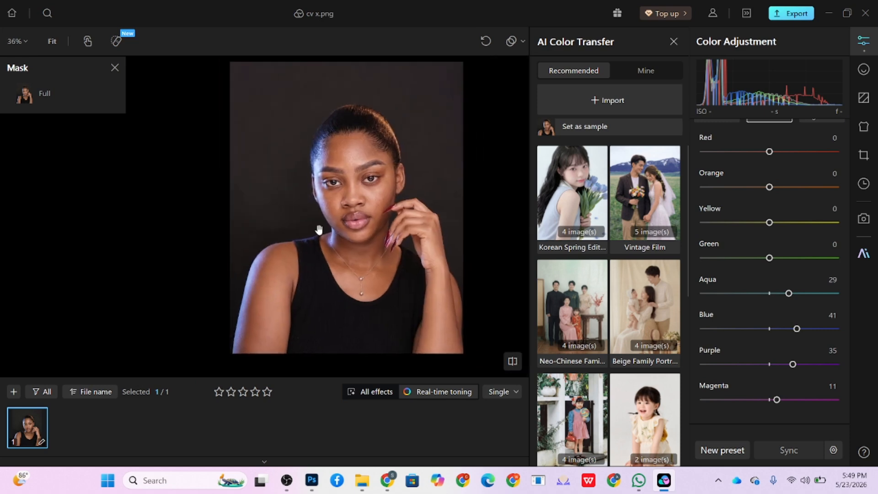
scroll(319, 230, up, 2)
Step: Raise the HSL saturation of Orange to 10 and Red to 5 for the skin tones
scroll(770, 334, up, 3)
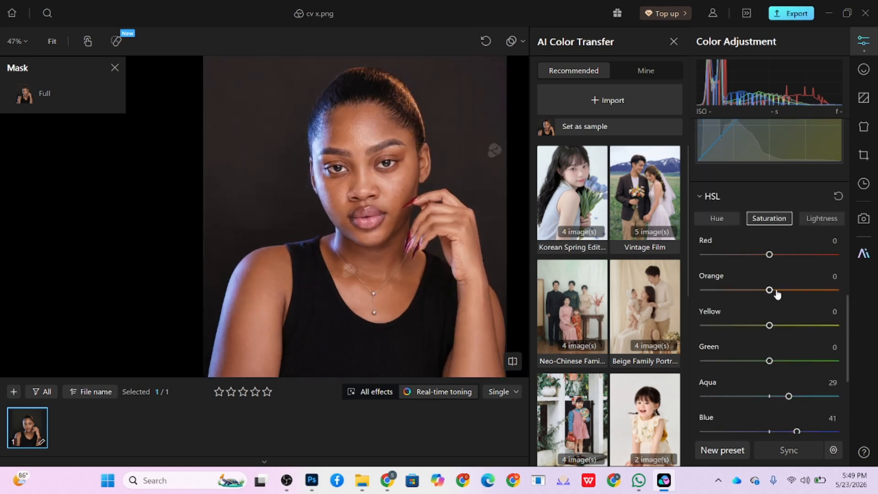
click(776, 291)
scroll(368, 229, up, 3)
scroll(329, 230, down, 4)
scroll(355, 243, up, 2)
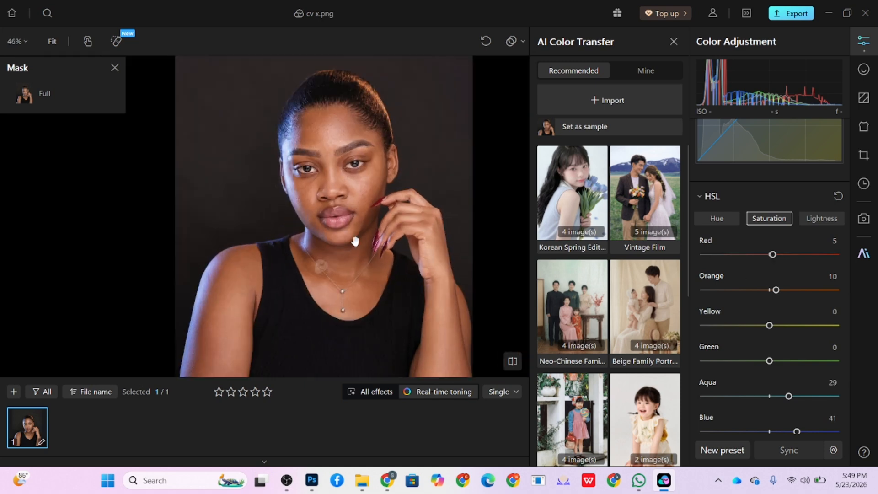
Step: Create a local adjustment for the background and lower its Exposure to -0.66
scroll(755, 312, up, 8)
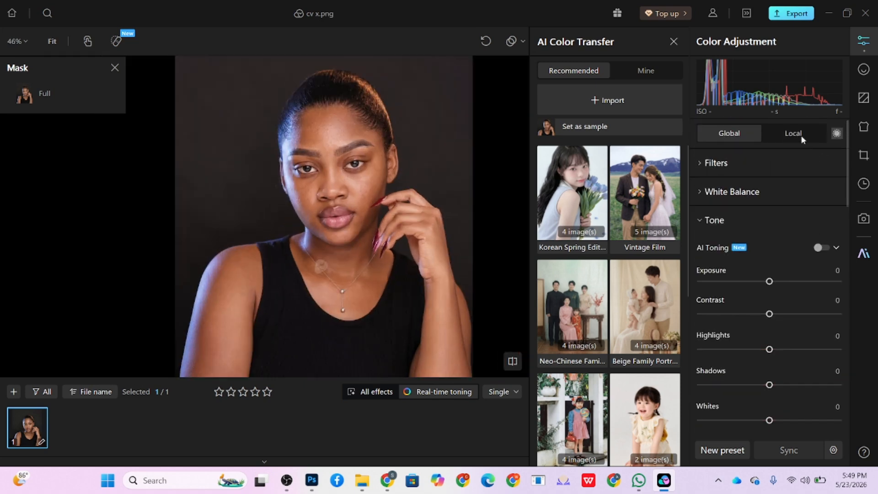
click(795, 134)
click(779, 163)
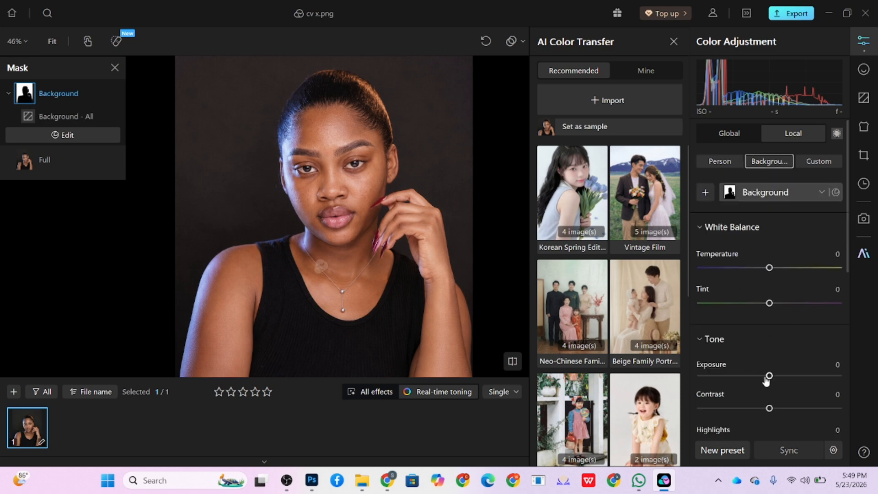
drag(767, 380, 762, 383)
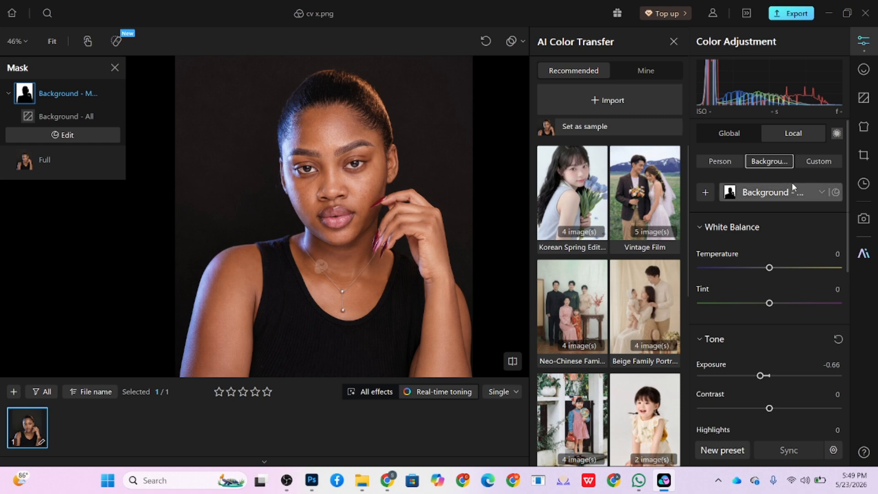
Step: Try extreme HSL saturation on the whole photo, with Yellow at 100 and Orange at 98, and reverse the test
click(728, 132)
scroll(764, 311, down, 5)
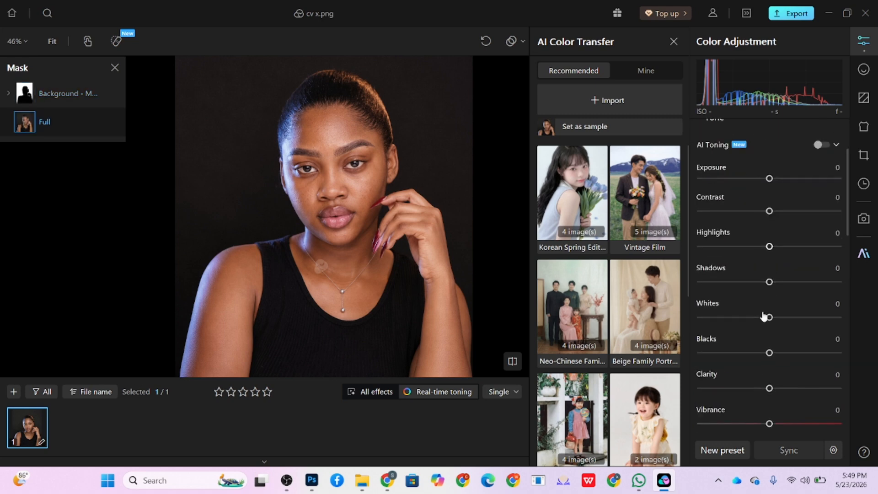
scroll(782, 344, down, 8)
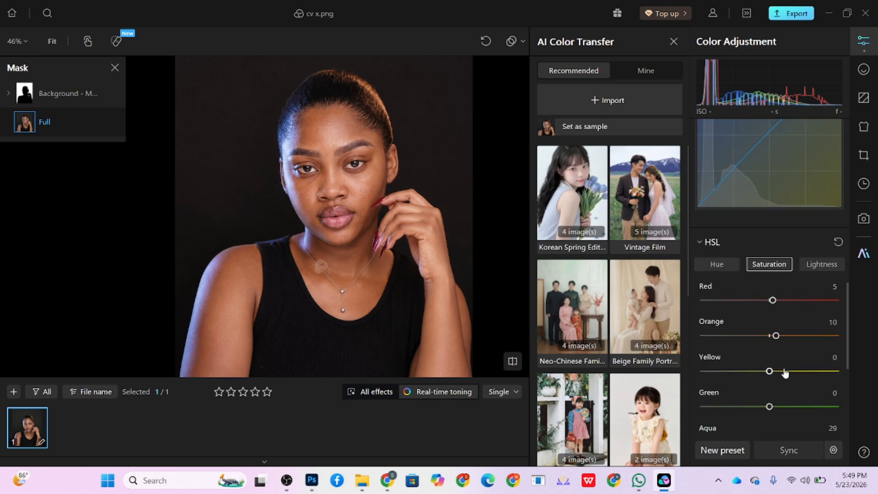
mouse_move(787, 374)
mouse_down()
mouse_move(722, 386)
mouse_move(783, 388)
mouse_up()
drag(838, 381, 862, 377)
drag(753, 371, 685, 367)
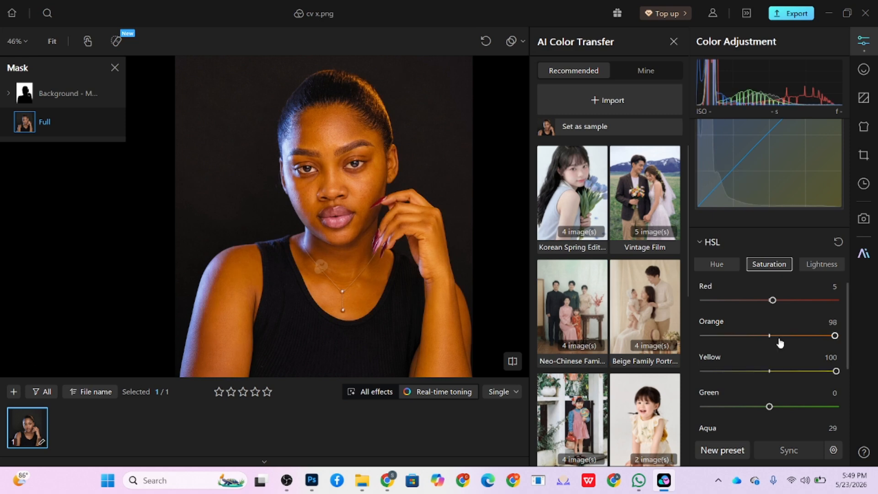
drag(785, 341, 775, 339)
scroll(720, 311, up, 10)
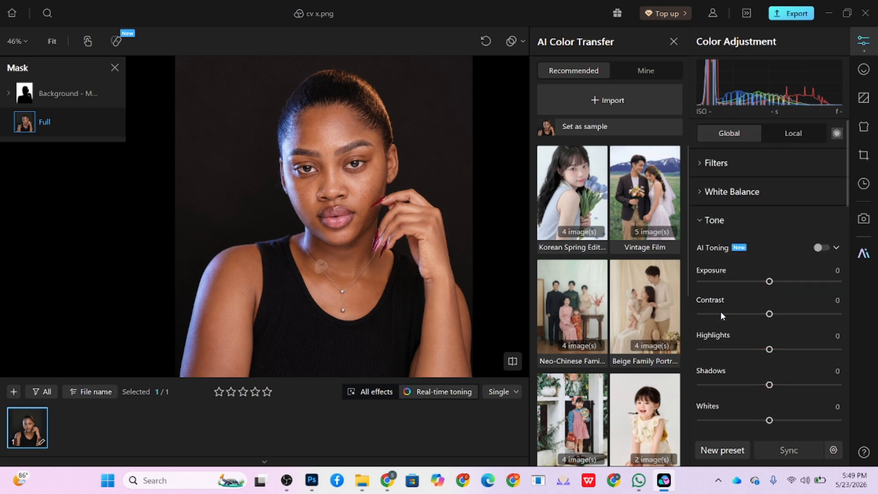
Step: Create a local adjustment for all persons that covers only the Hair
click(796, 133)
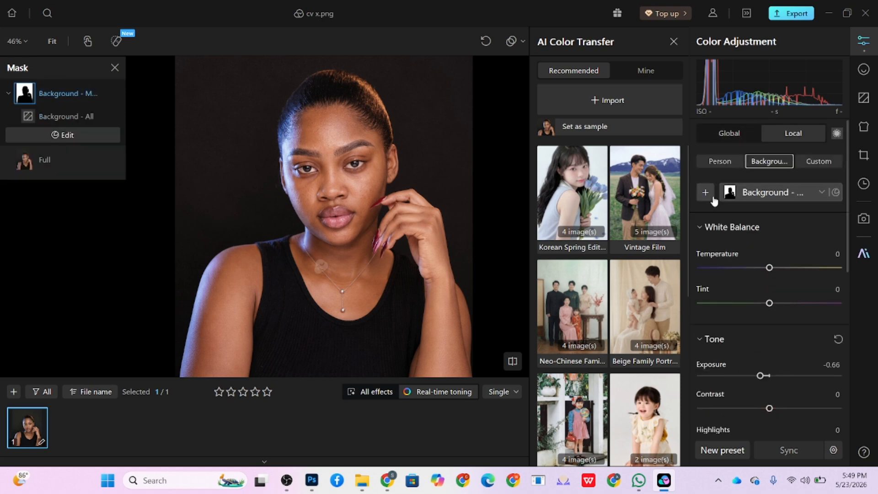
click(704, 192)
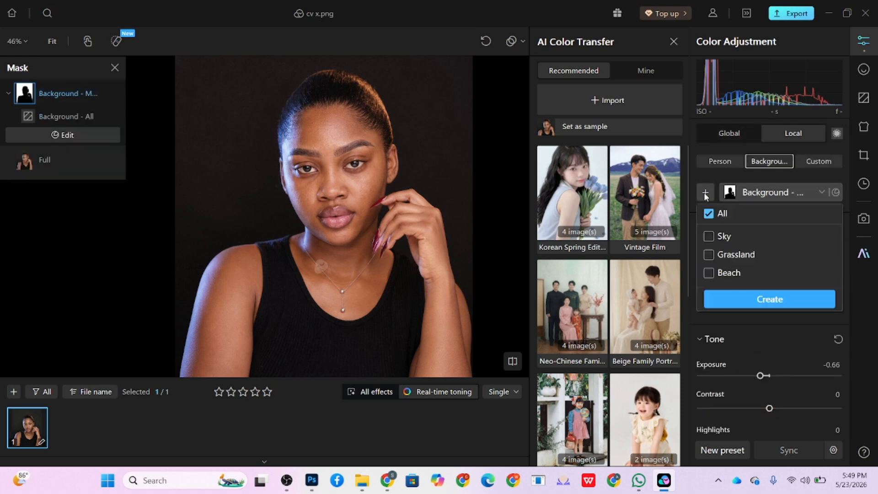
click(720, 161)
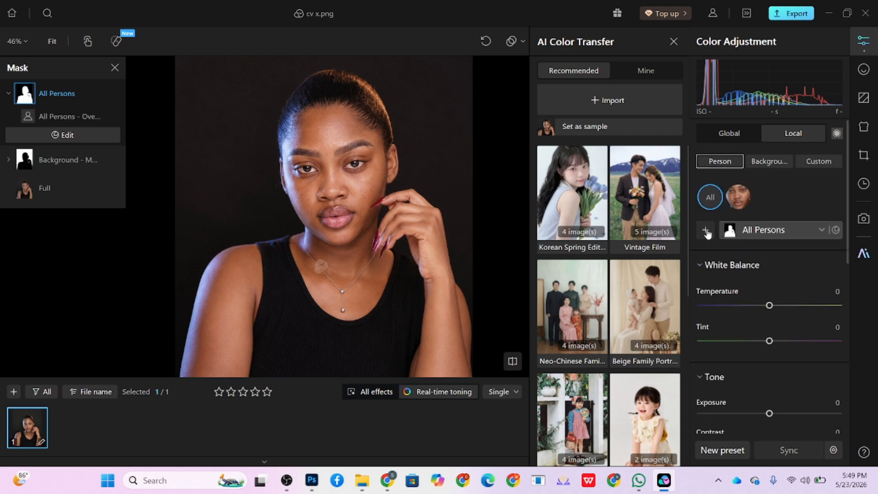
click(705, 230)
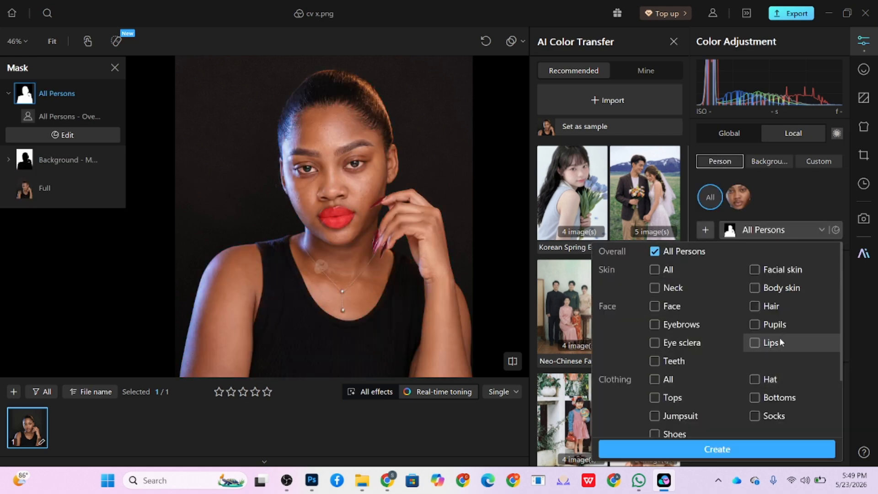
click(754, 306)
click(759, 449)
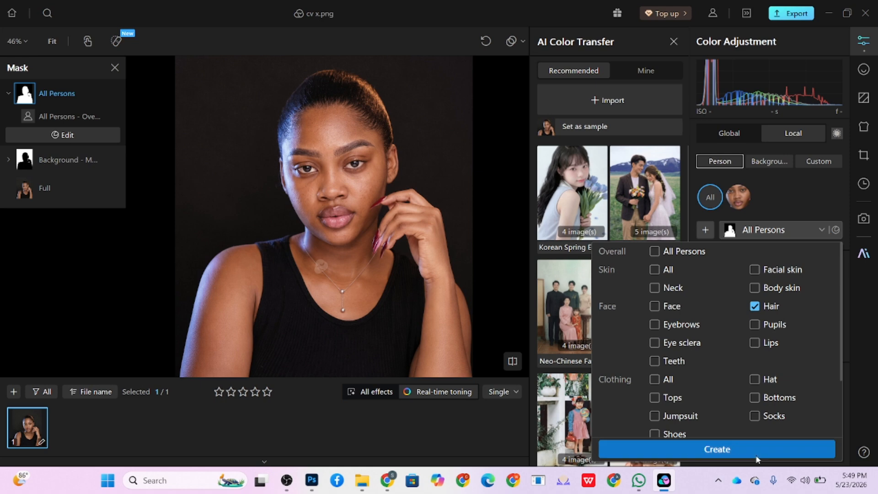
Step: In the hair adjustment's HSL, set the Orange saturation to 38 and the Orange lightness to 41
scroll(794, 351, down, 8)
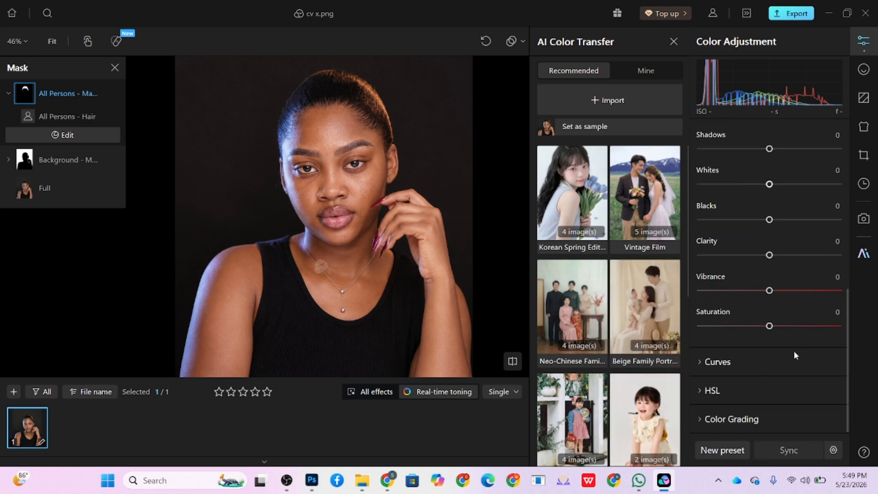
click(747, 394)
scroll(785, 334, down, 3)
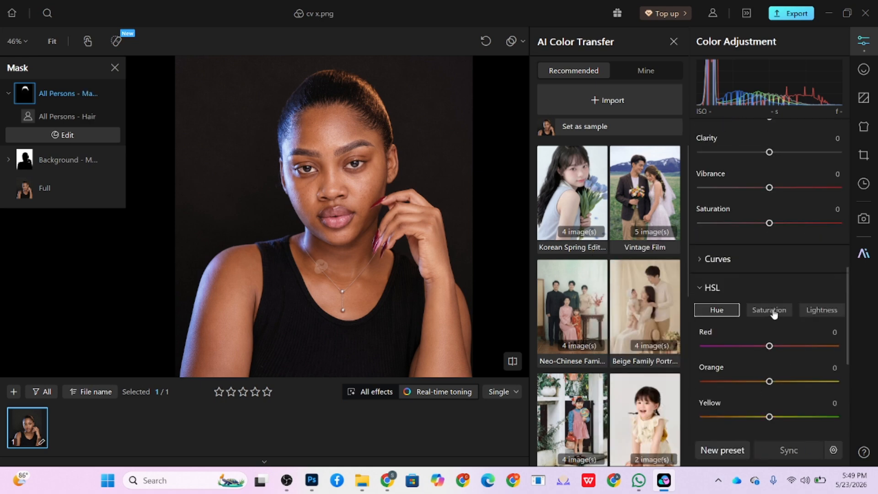
click(773, 310)
mouse_move(789, 382)
mouse_down()
mouse_move(803, 382)
mouse_move(795, 381)
mouse_up()
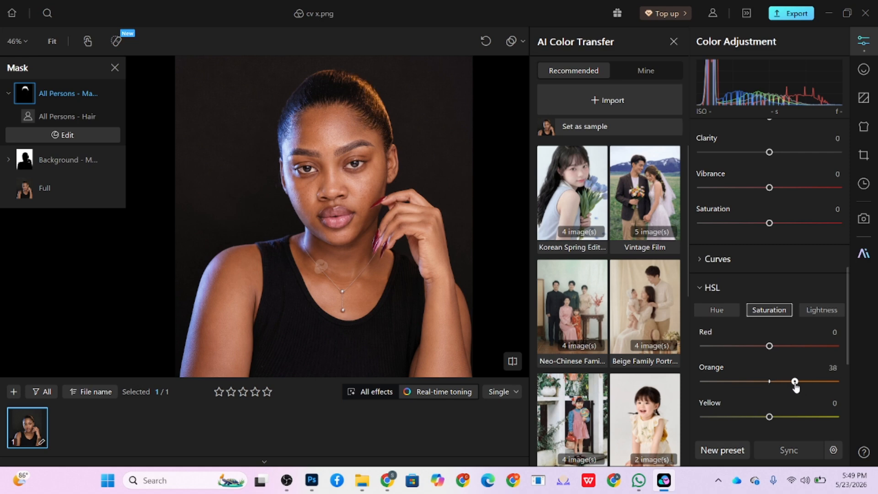
click(814, 310)
drag(776, 384, 799, 385)
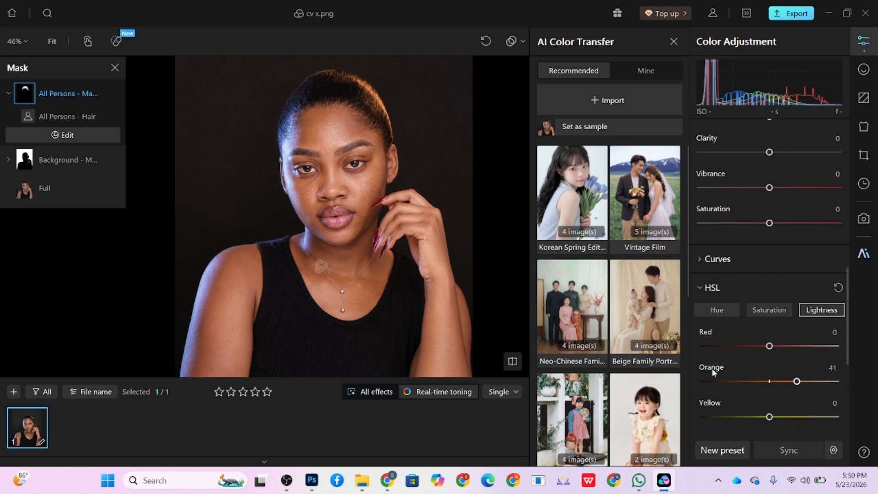
Step: In Retouch, set Acne (Face), Acne (Body) and Body Blemishes to 100 and enable Moles (Face) removal
click(861, 69)
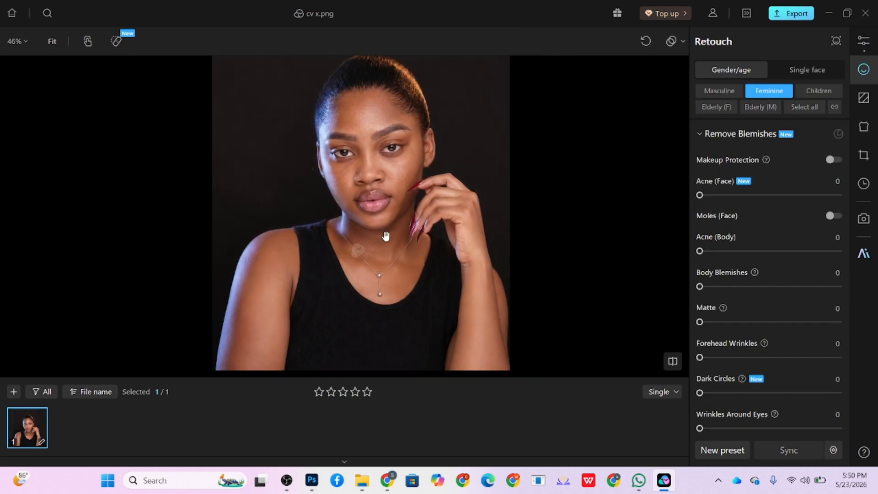
scroll(429, 285, down, 3)
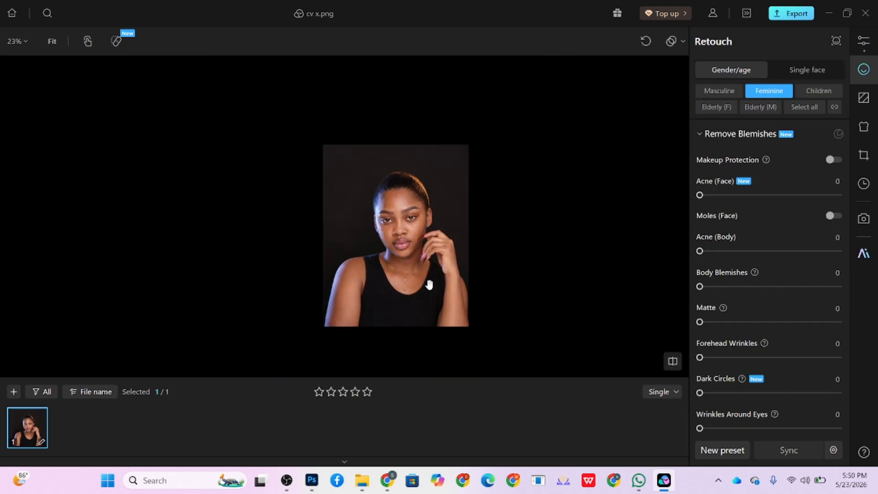
scroll(429, 285, up, 3)
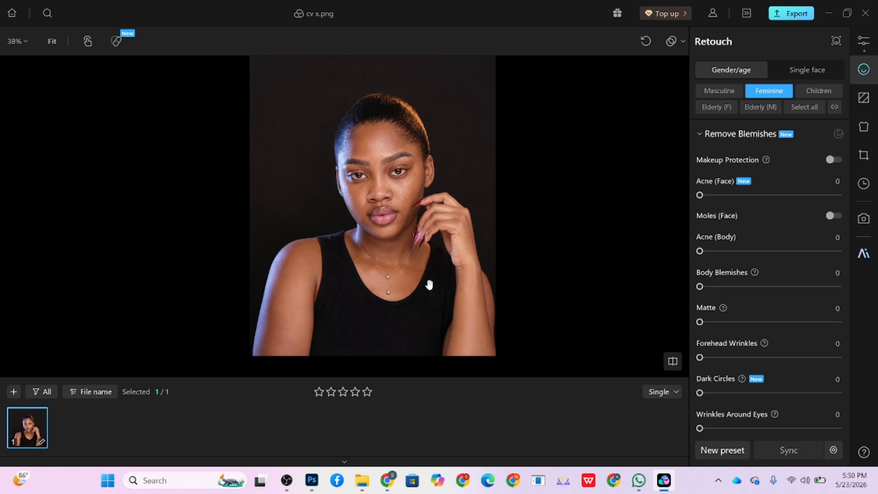
scroll(408, 145, up, 3)
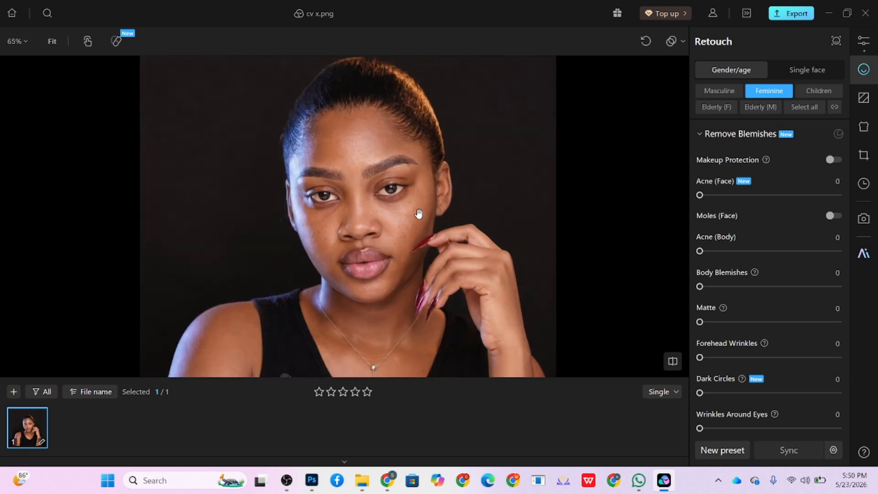
scroll(356, 167, up, 3)
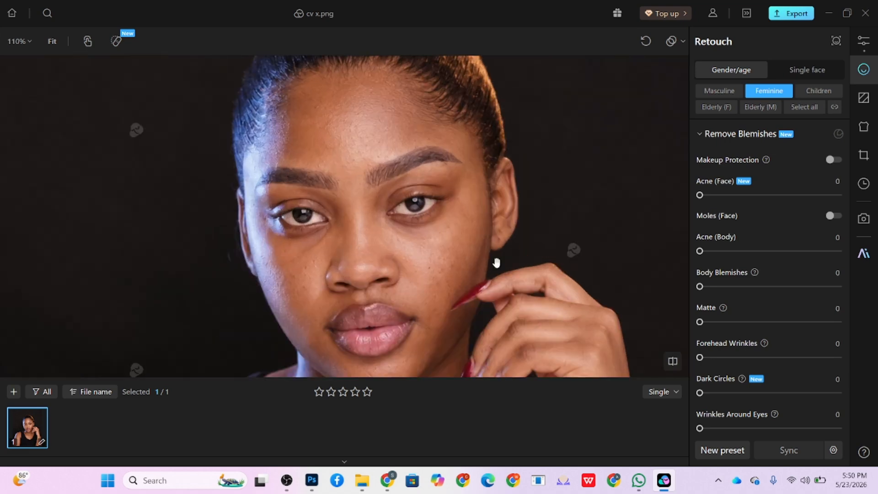
drag(730, 195, 852, 193)
drag(821, 251, 849, 251)
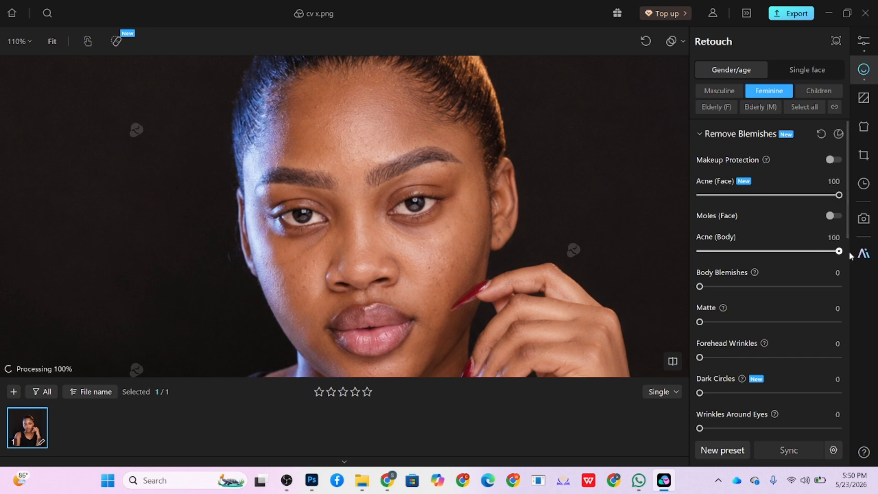
click(833, 215)
drag(823, 288, 848, 288)
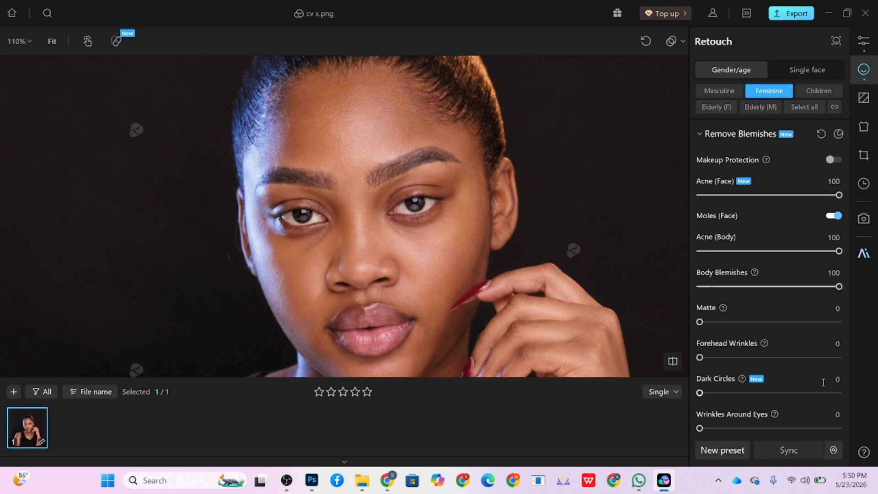
Step: Inspect the cleaned skin, and set Dark Circles to 59 and Wrinkles Around Eyes to 42
scroll(375, 130, down, 7)
scroll(293, 316, up, 5)
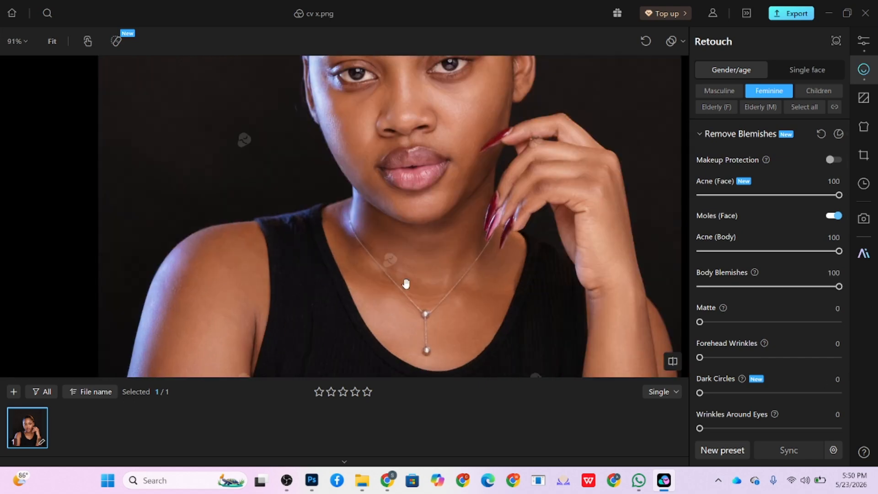
drag(464, 207, 426, 315)
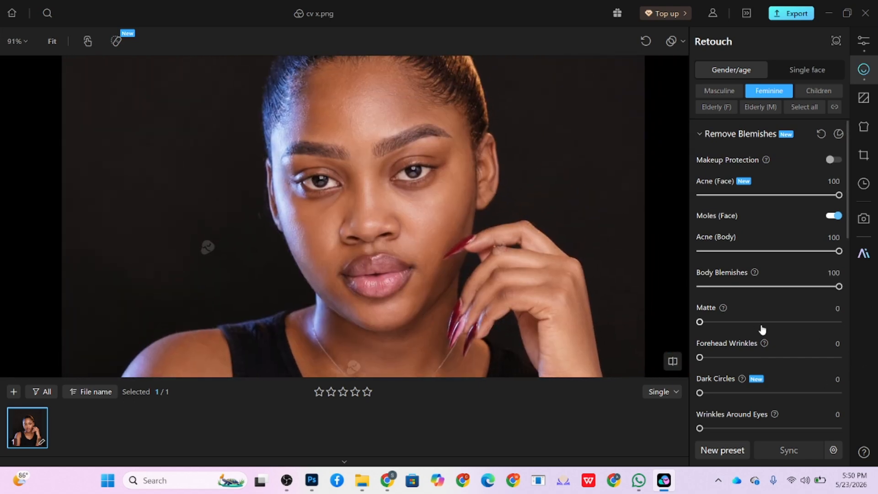
scroll(762, 330, down, 1)
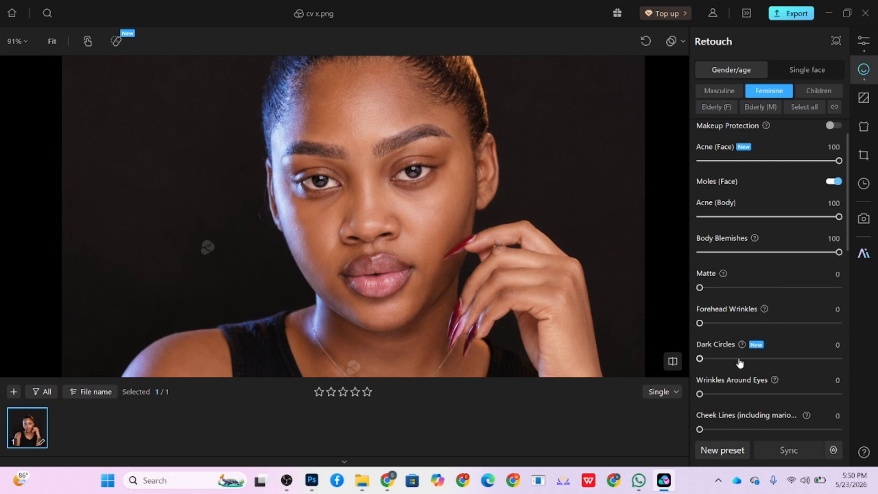
drag(735, 362, 782, 358)
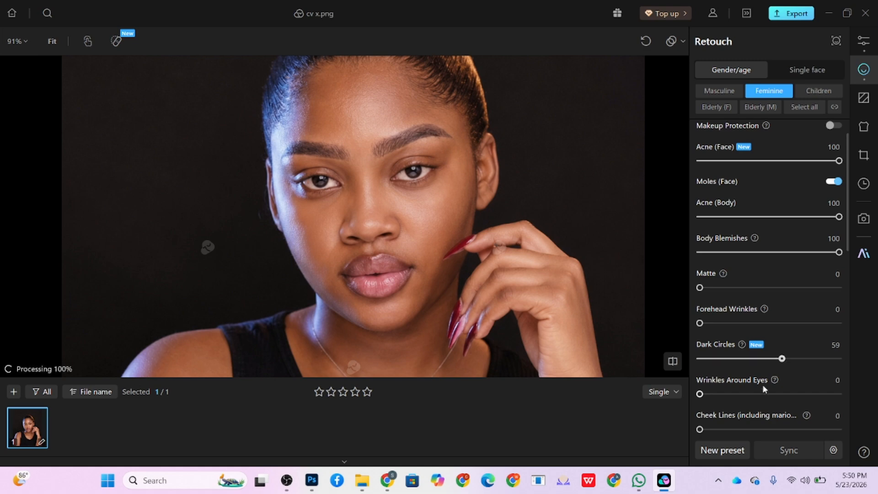
drag(753, 394, 758, 394)
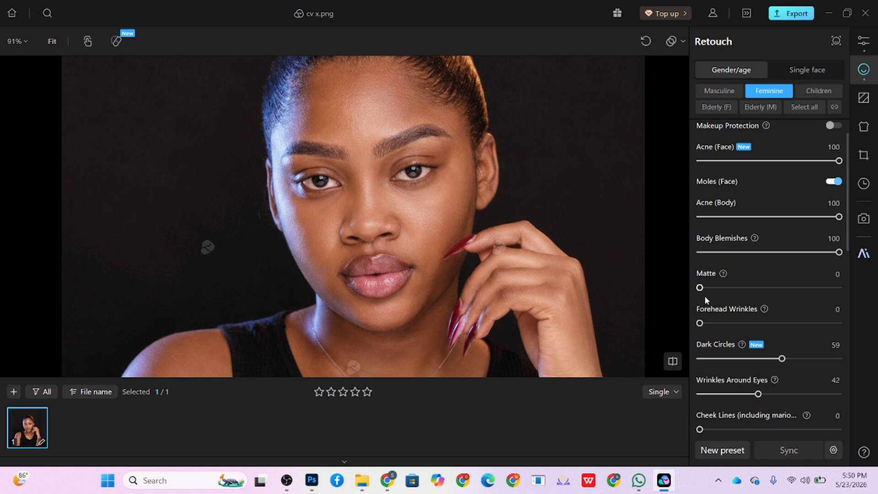
Step: Set Accessory Breast to 54 and Face Defocus Repair to 100, and check the face and body against the original
scroll(772, 320, down, 7)
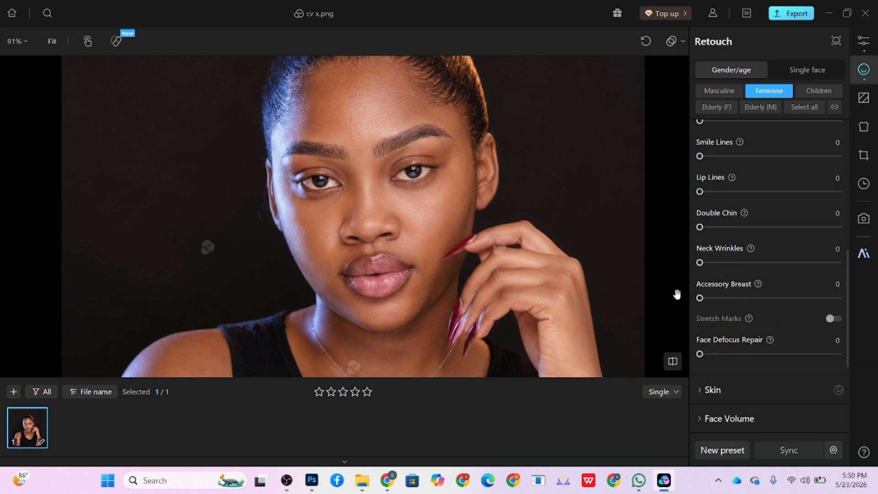
scroll(651, 308, down, 5)
scroll(277, 215, up, 3)
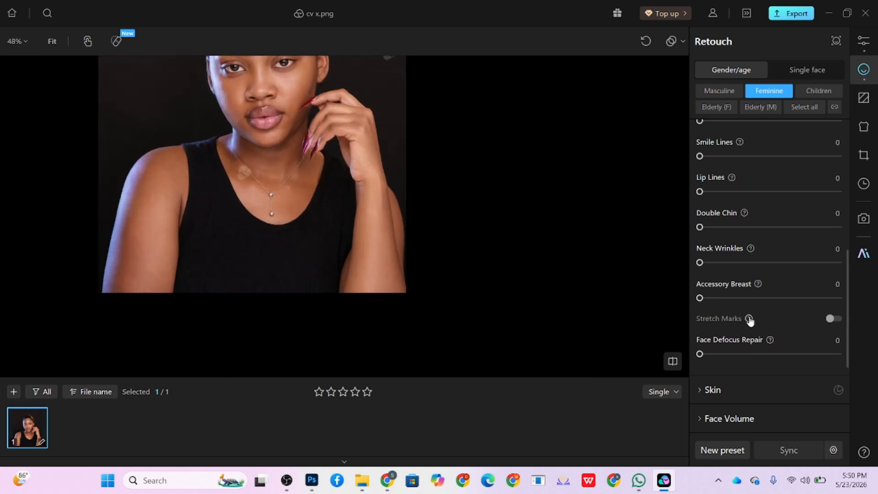
click(774, 298)
drag(729, 355, 838, 385)
scroll(273, 98, up, 3)
drag(304, 176, 345, 291)
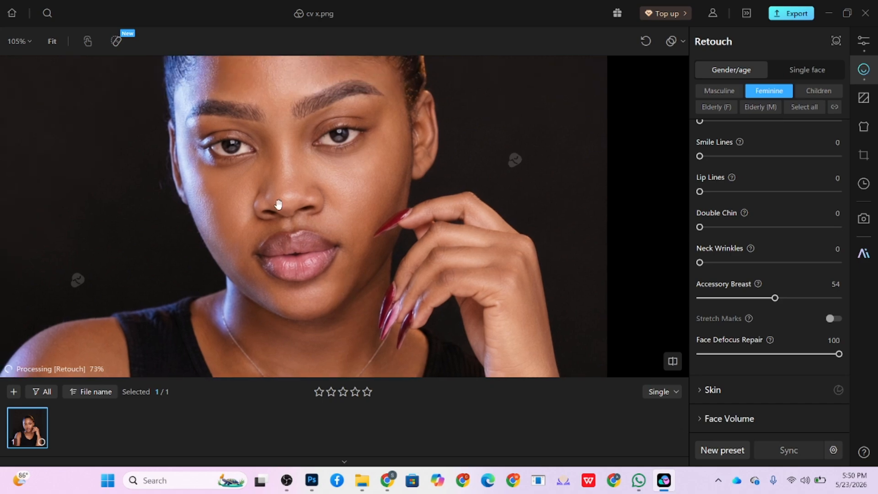
scroll(325, 173, up, 2)
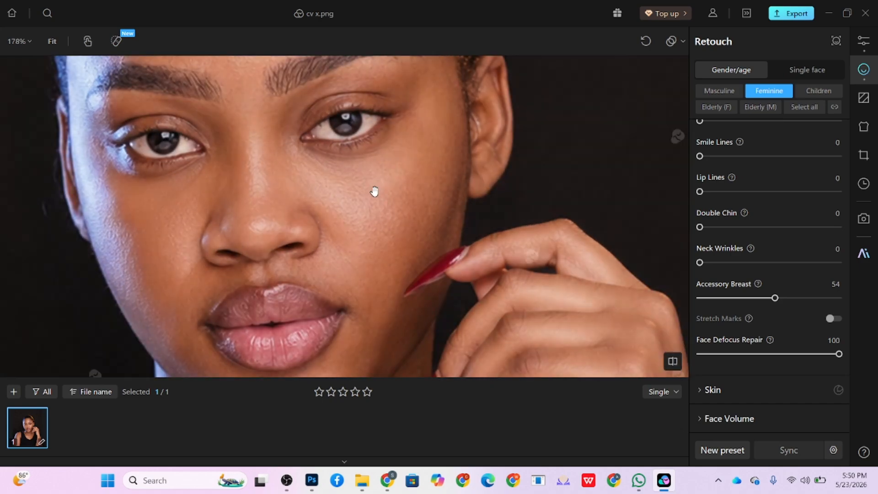
scroll(365, 178, down, 2)
scroll(358, 167, down, 3)
scroll(399, 169, up, 1)
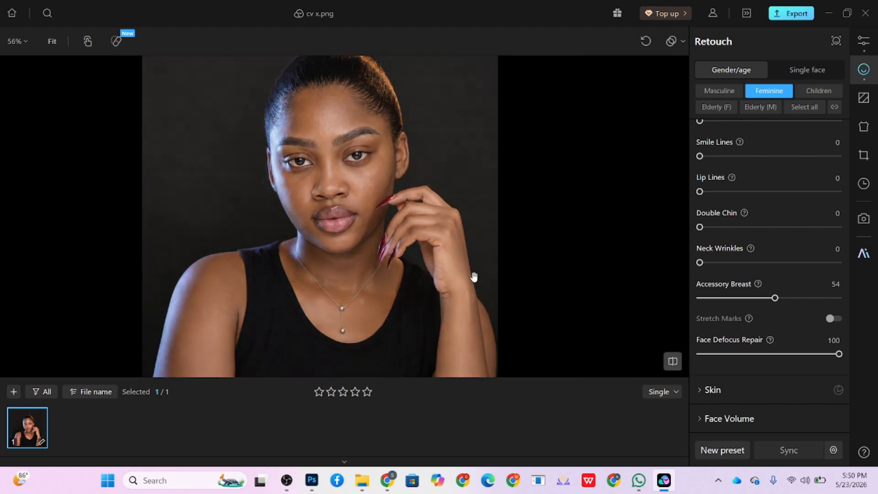
scroll(399, 169, up, 1)
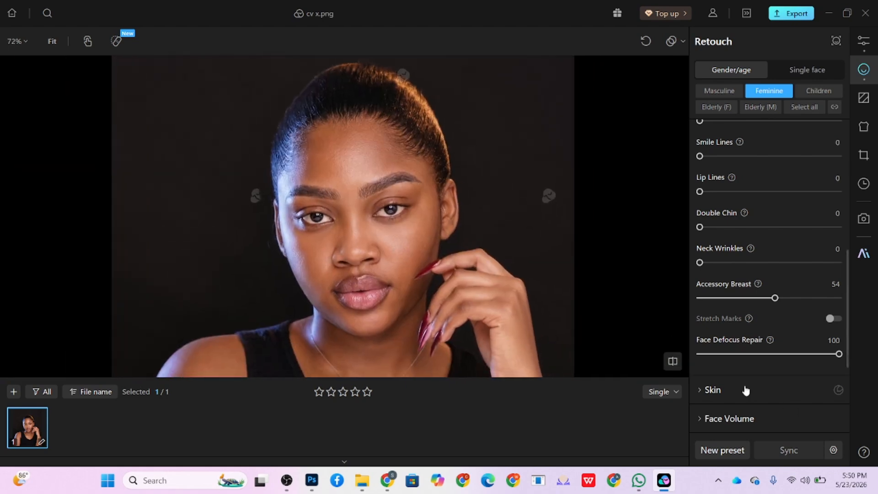
Step: In the Skin retouching, set Frequency Separation for the face to 100 with High-frequency enhancement at 15
click(745, 390)
scroll(761, 293, down, 5)
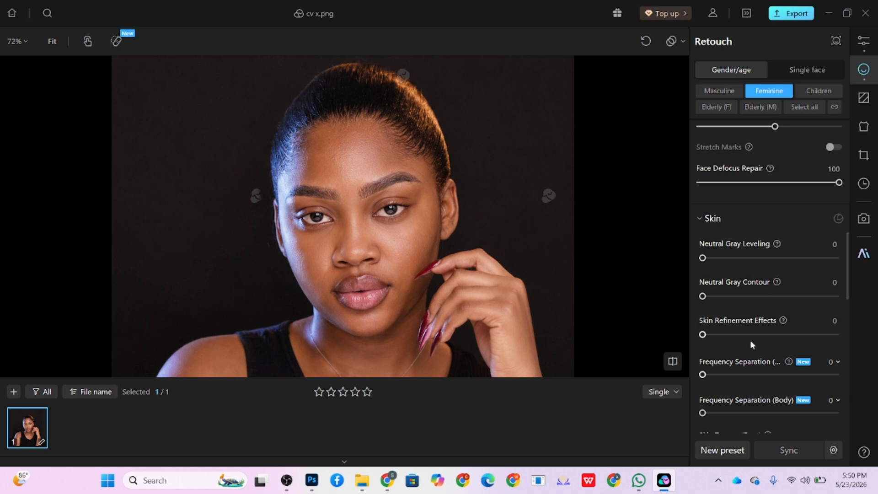
drag(737, 382, 787, 375)
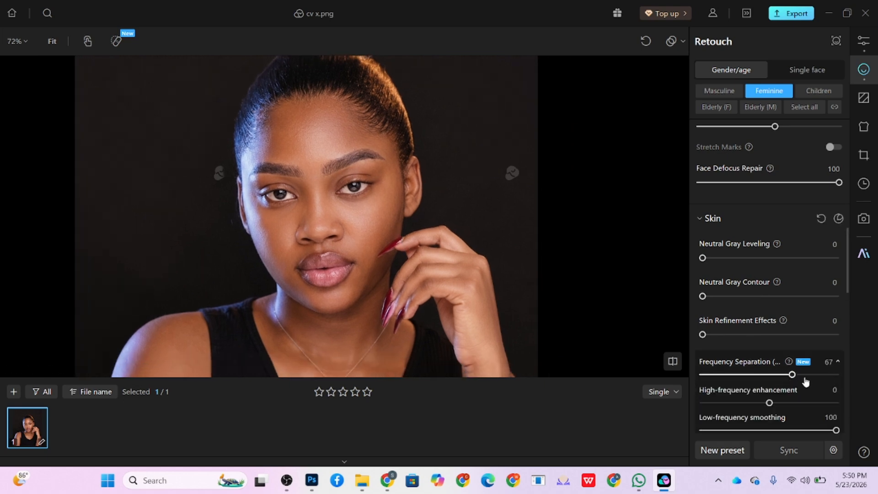
drag(805, 380, 863, 383)
Step: Set Skin Refinement Effects to 46, Neutral Gray Leveling to 65 and Neutral Gray Contour to 94, and review the portrait
drag(705, 334, 764, 334)
drag(746, 259, 790, 260)
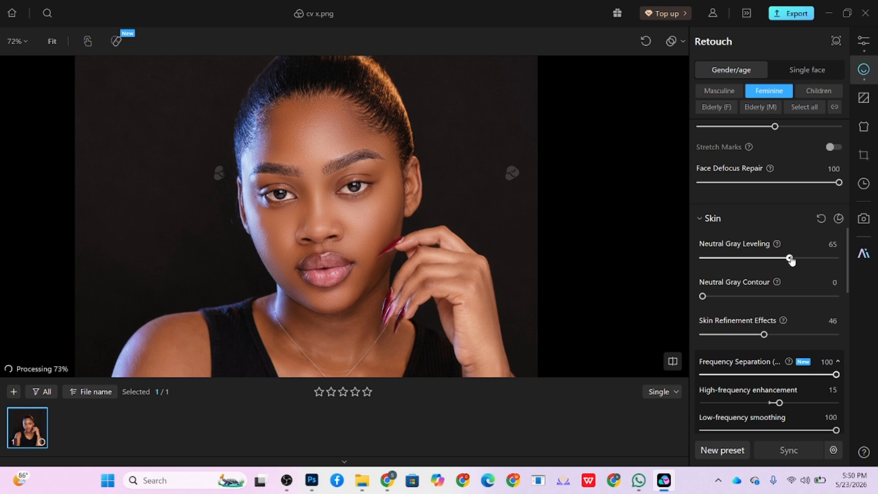
drag(790, 296, 873, 298)
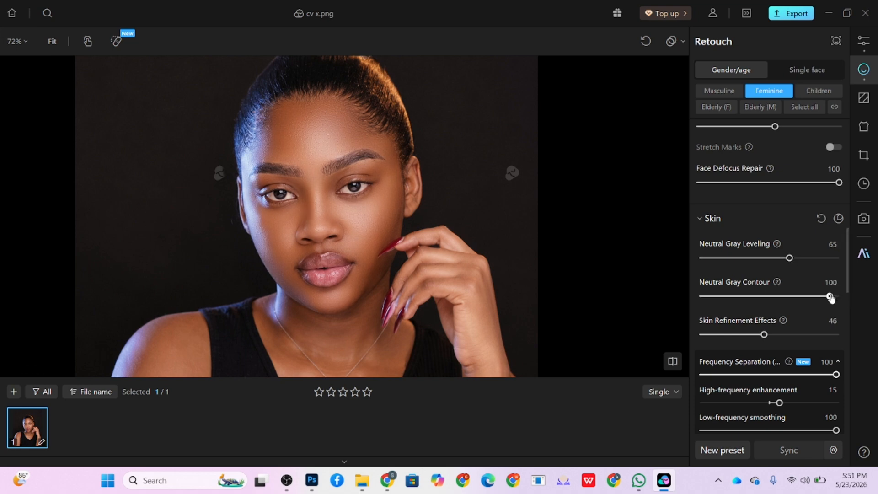
scroll(356, 212, up, 4)
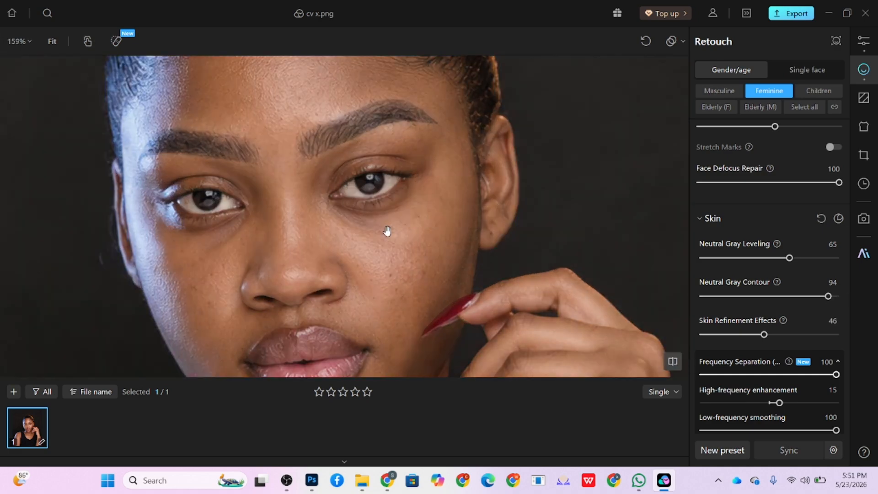
scroll(390, 234, down, 4)
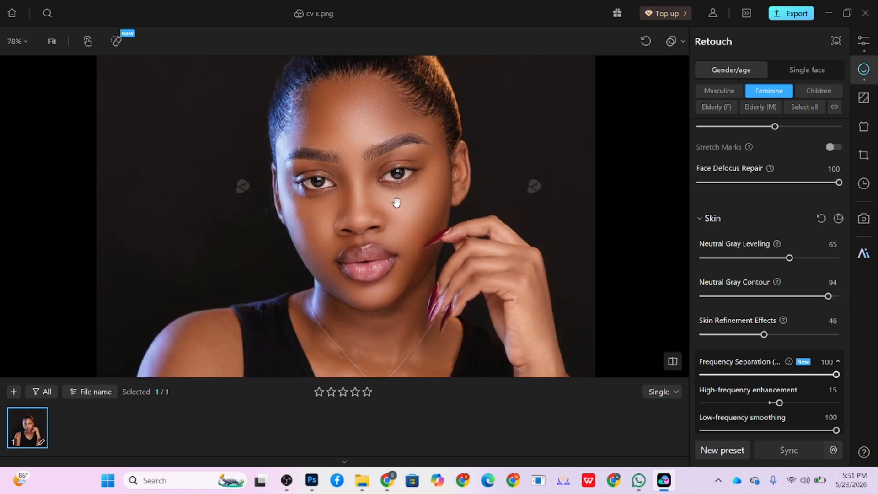
scroll(800, 385, down, 3)
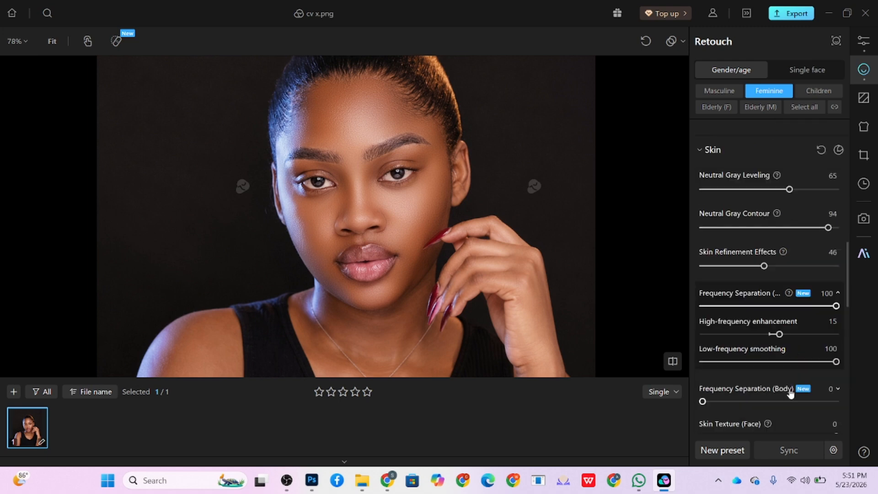
scroll(360, 174, down, 4)
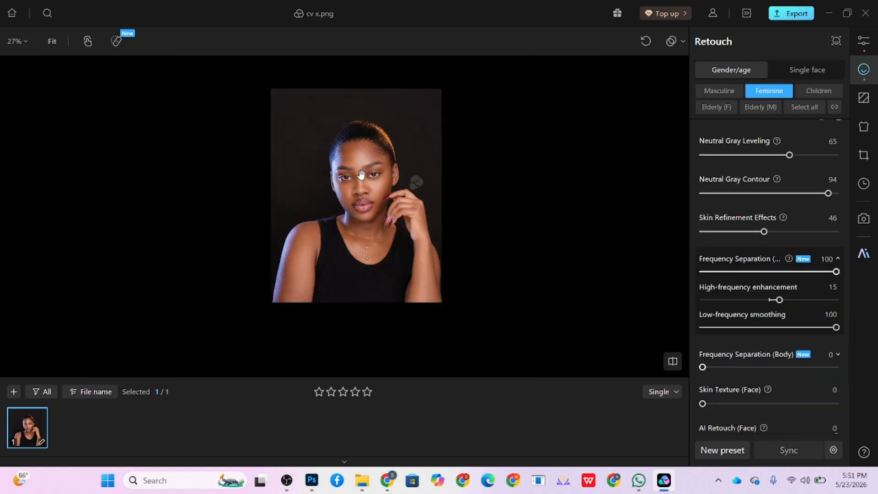
Step: Set Frequency Separation for the body to 97, with High-frequency enhancement at 23 and Low-frequency smoothing at 69
scroll(361, 174, up, 1)
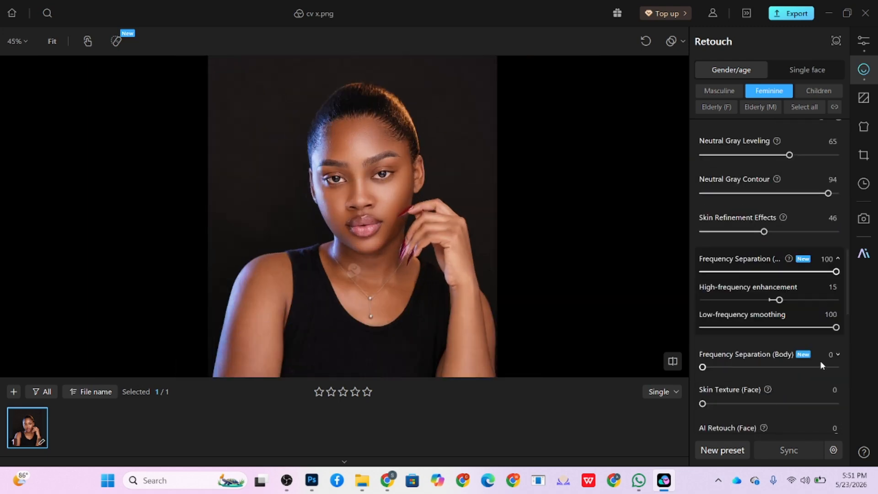
drag(765, 368, 804, 367)
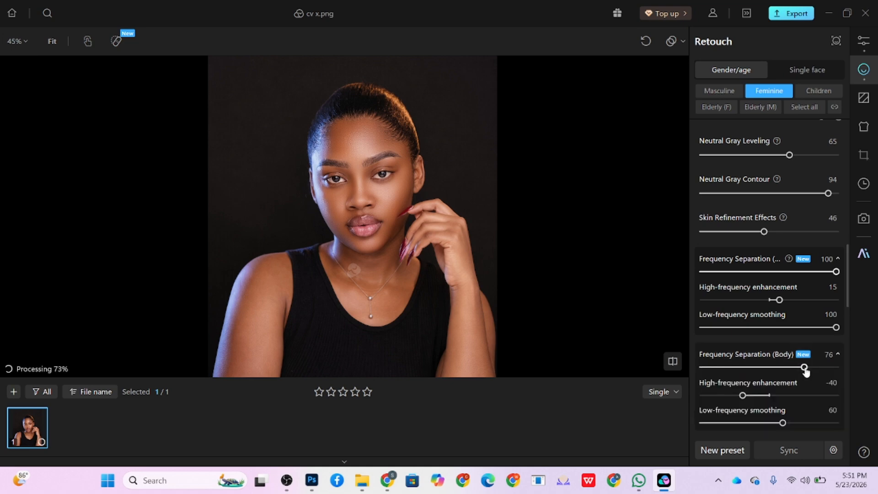
drag(782, 422, 795, 422)
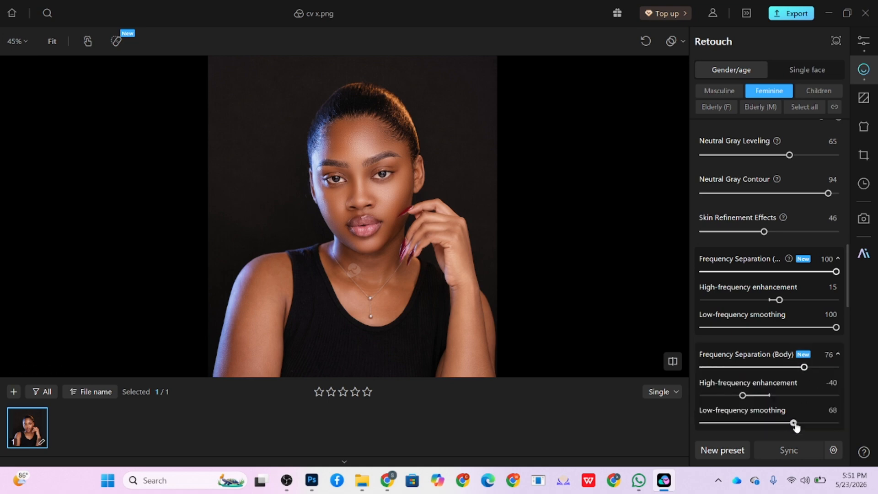
click(773, 396)
drag(804, 366, 832, 367)
drag(780, 398, 786, 397)
Step: Set AI Retouch for the face to 19 and Skin Texture for the face to 13, and check the face up close
scroll(786, 399, down, 4)
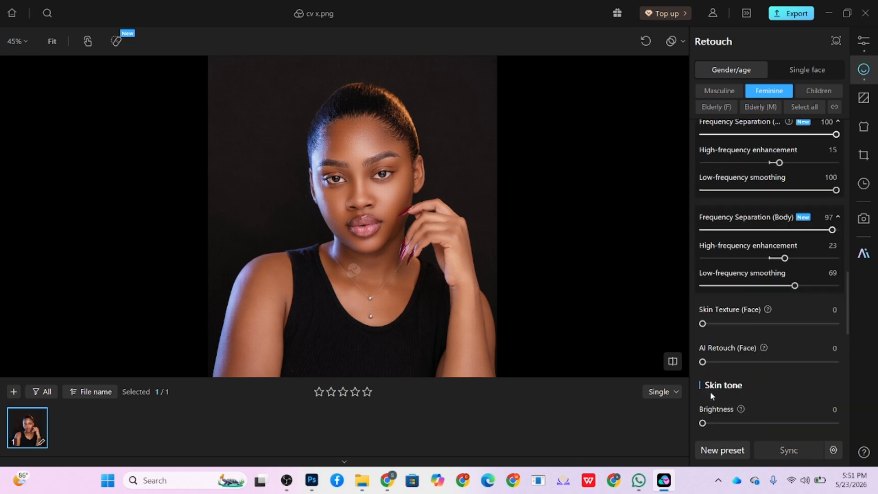
drag(703, 362, 727, 361)
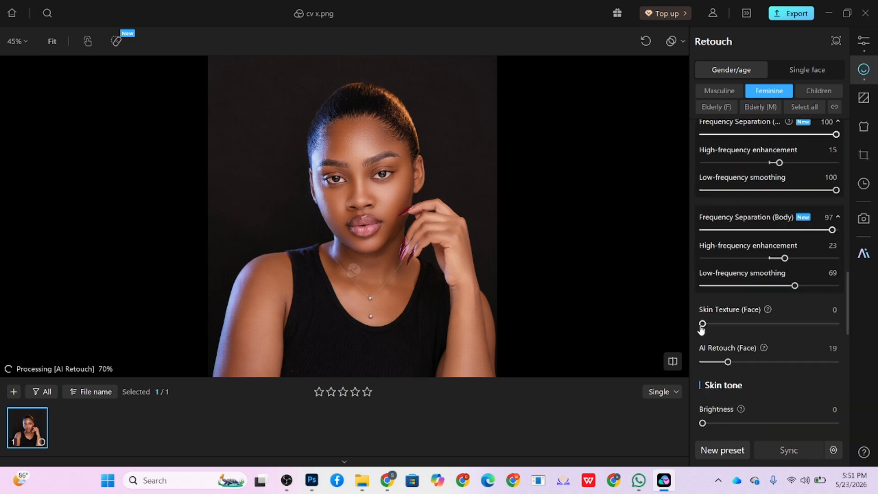
drag(704, 325, 720, 324)
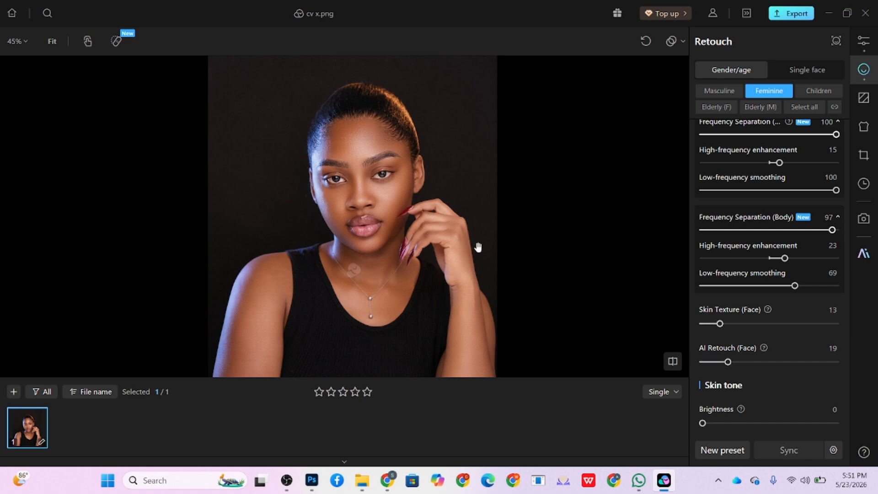
click(385, 153)
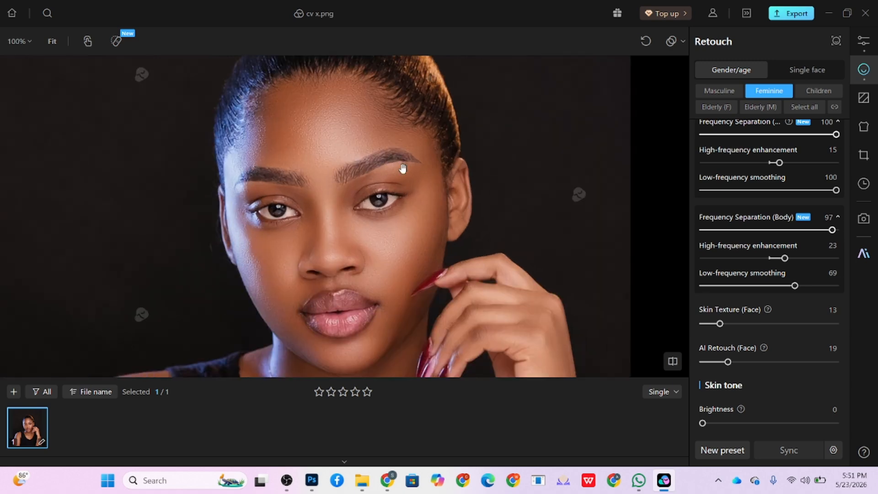
click(458, 233)
Step: Try the skin tone Brightness at 100, reduce it to 54, and review the effect on the portrait
scroll(755, 373, down, 3)
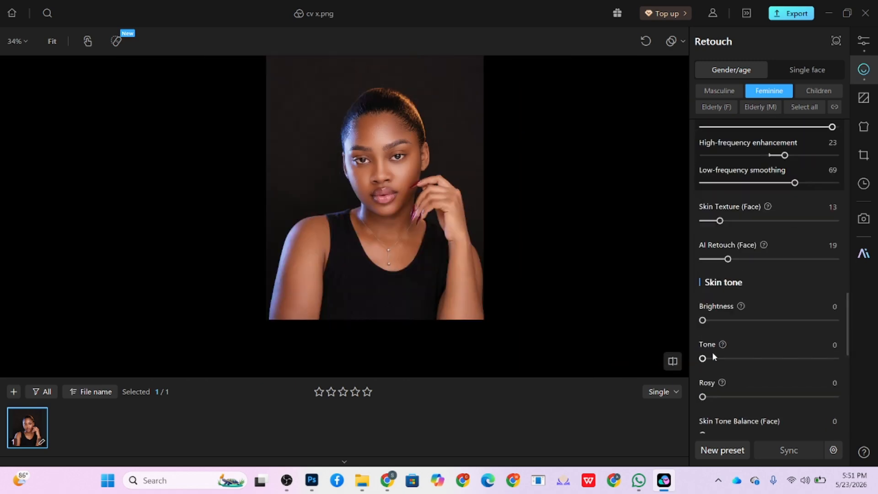
click(719, 321)
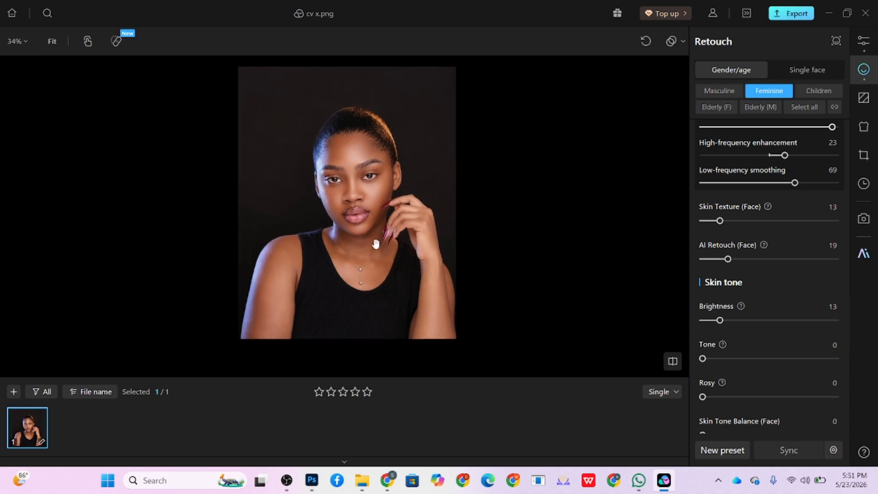
drag(798, 322, 840, 321)
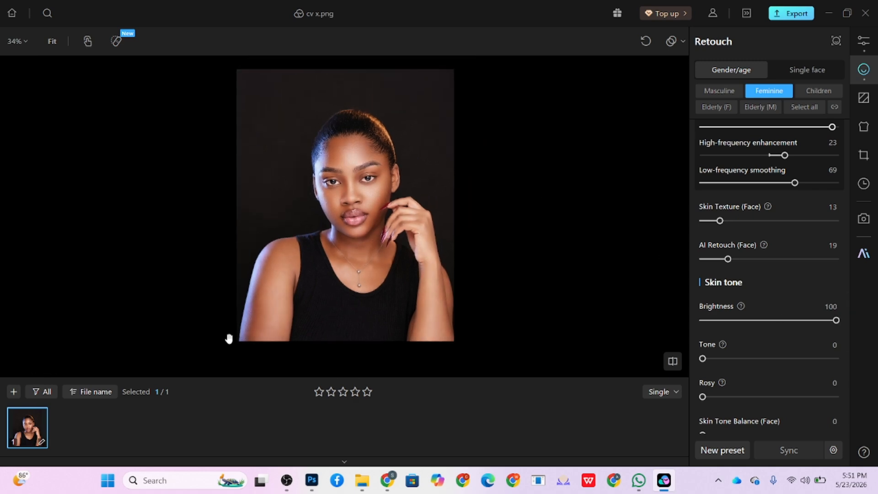
click(780, 321)
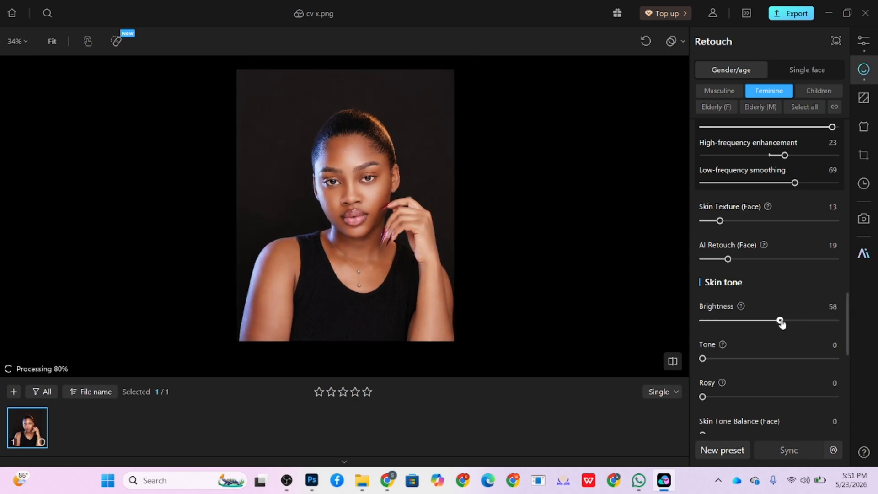
drag(781, 323, 775, 321)
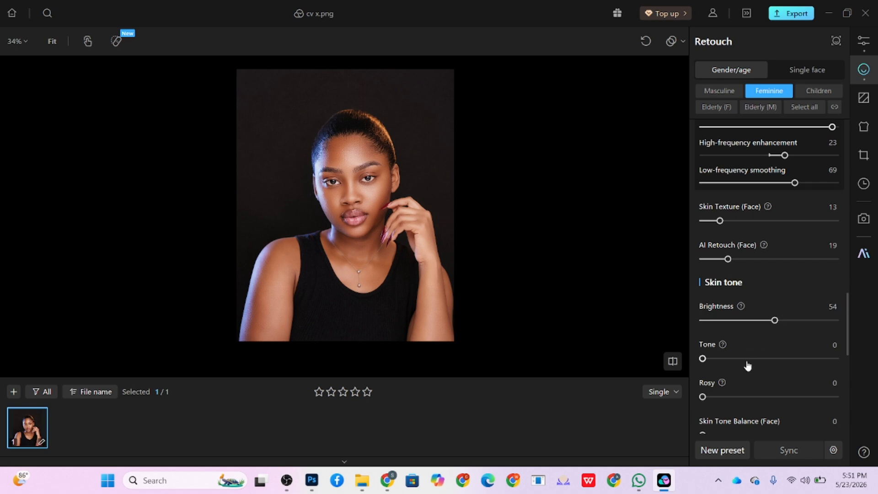
scroll(300, 103, up, 4)
scroll(350, 161, down, 3)
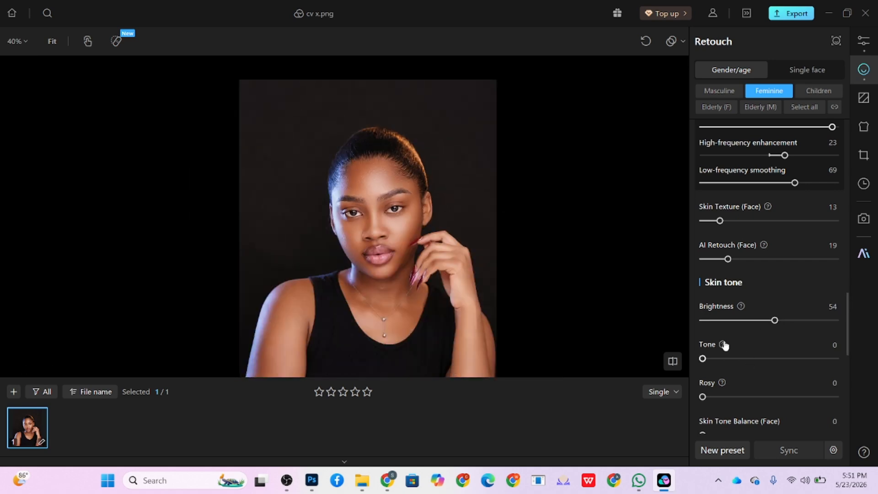
Step: Set the skin tone's Tone to 29 and its Brightness to 11, and review the face
drag(817, 358, 873, 361)
scroll(364, 155, down, 2)
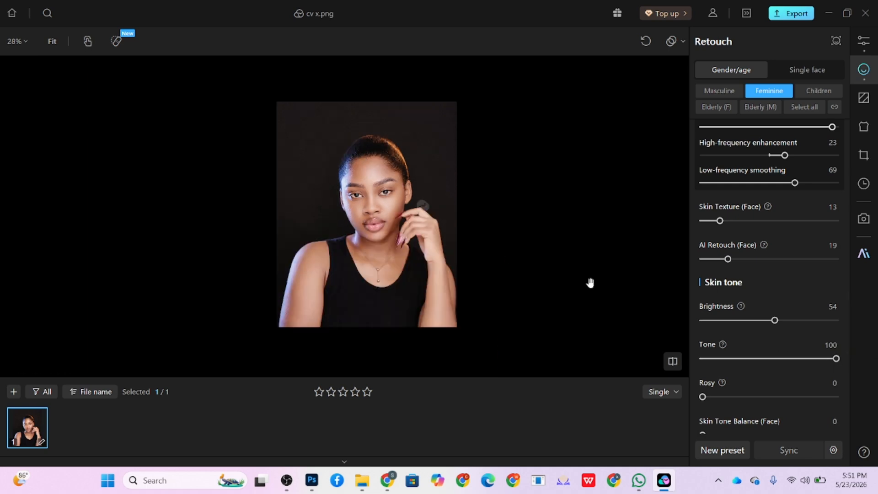
drag(813, 360, 734, 356)
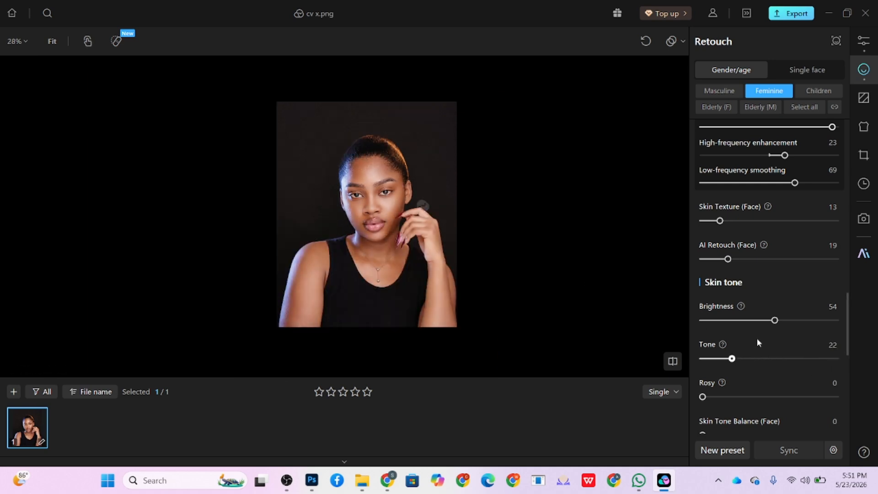
drag(775, 320, 696, 321)
mouse_move(742, 361)
mouse_down()
mouse_move(752, 360)
mouse_move(741, 359)
mouse_up()
click(720, 321)
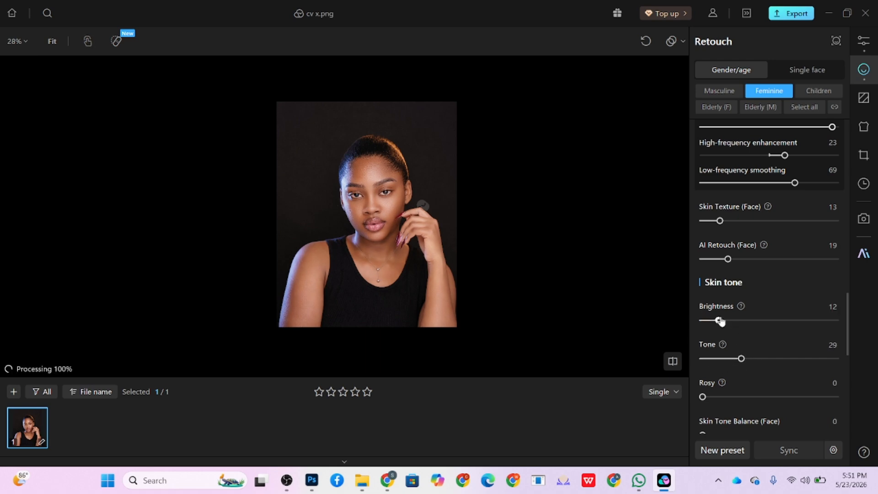
scroll(384, 163, up, 3)
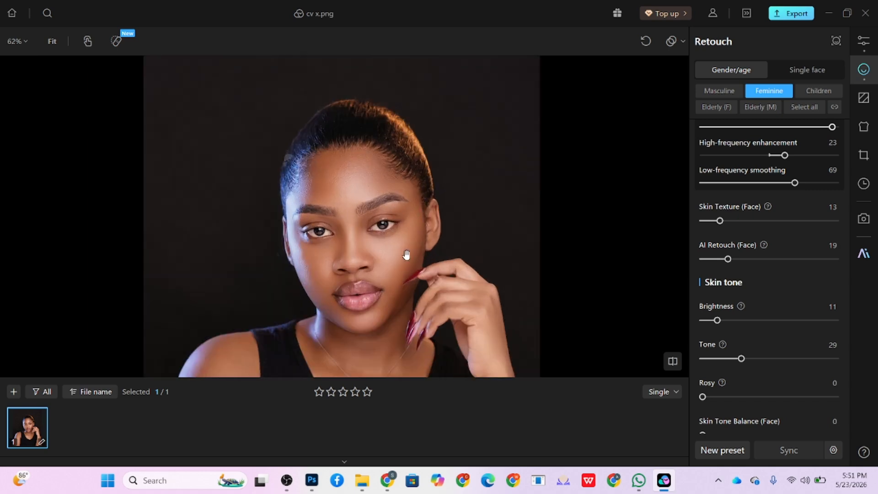
scroll(323, 150, down, 2)
scroll(323, 149, up, 1)
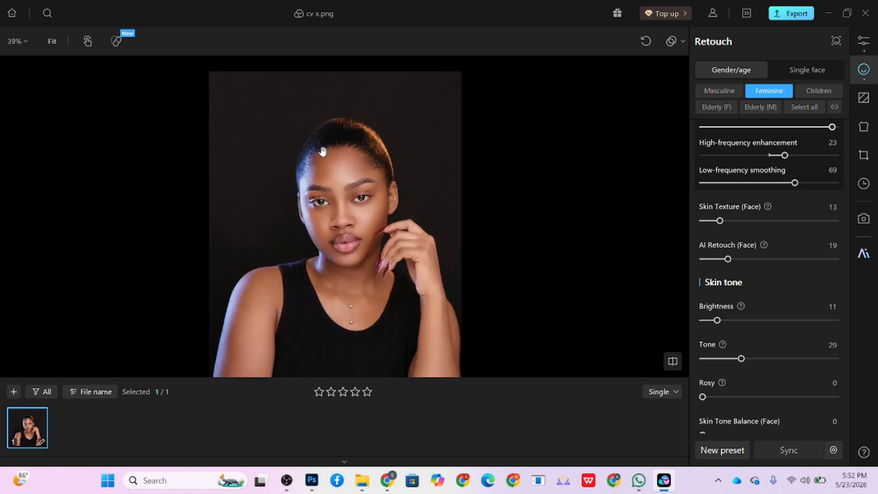
Step: Test the Rosy skin tone adjustment at its strongest and set it to 19
scroll(761, 365, down, 1)
scroll(761, 365, down, 1)
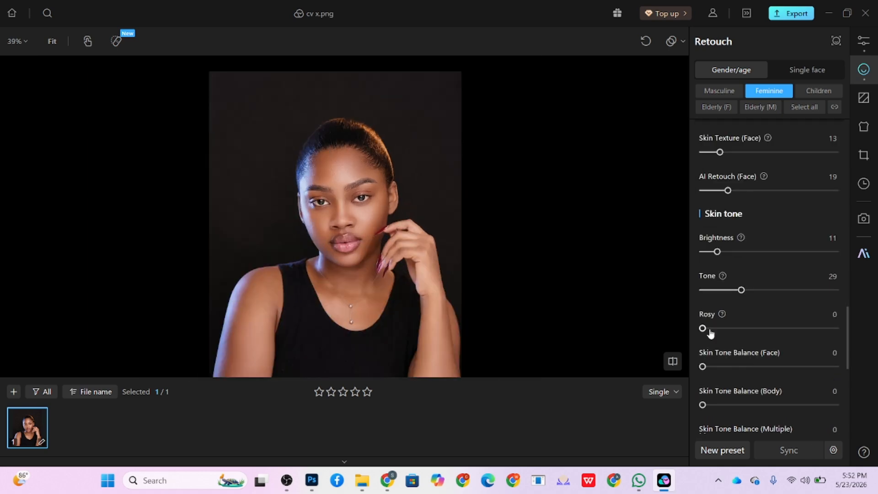
drag(709, 330, 860, 320)
click(728, 330)
Step: Set Skin Tone Balance to 39 for Body and 42 for Multiple, and review the portrait
scroll(760, 353, down, 3)
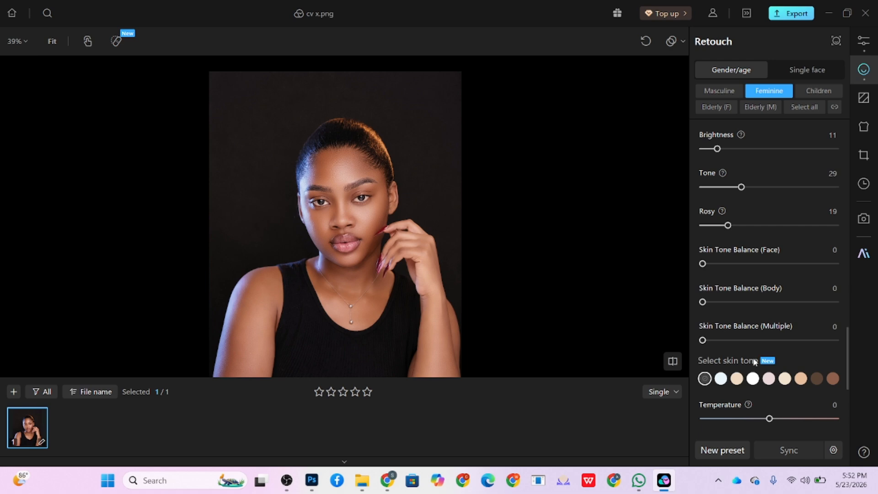
drag(702, 340, 737, 340)
drag(721, 305, 756, 303)
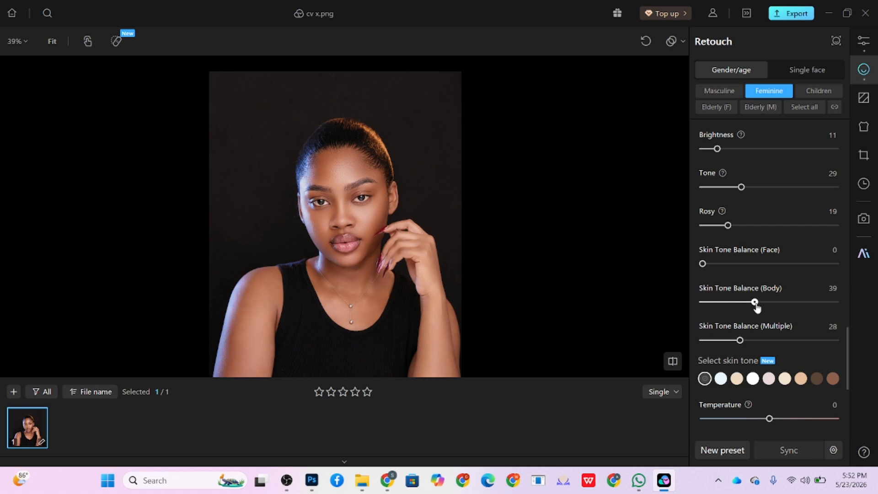
drag(756, 342, 759, 343)
scroll(383, 237, down, 2)
scroll(383, 237, up, 2)
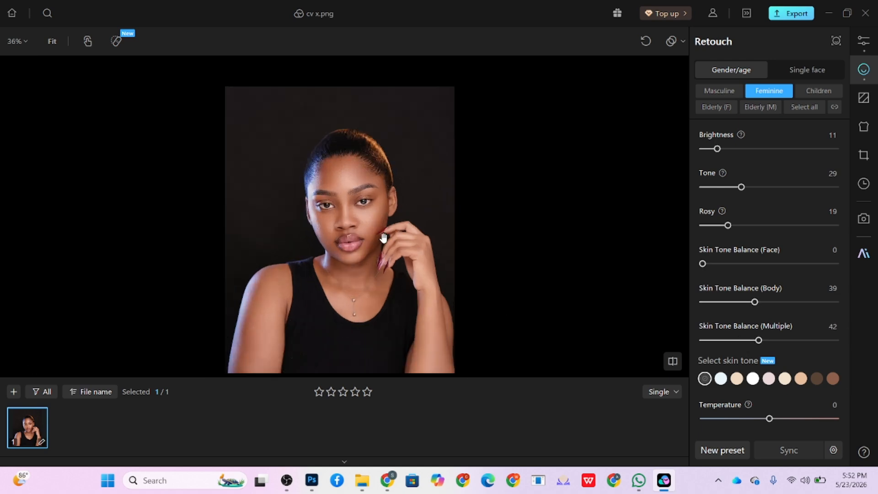
Step: Try different skin tone swatches, ending with the pale pink one at Intensity 29, and compare the look on the portrait
click(801, 379)
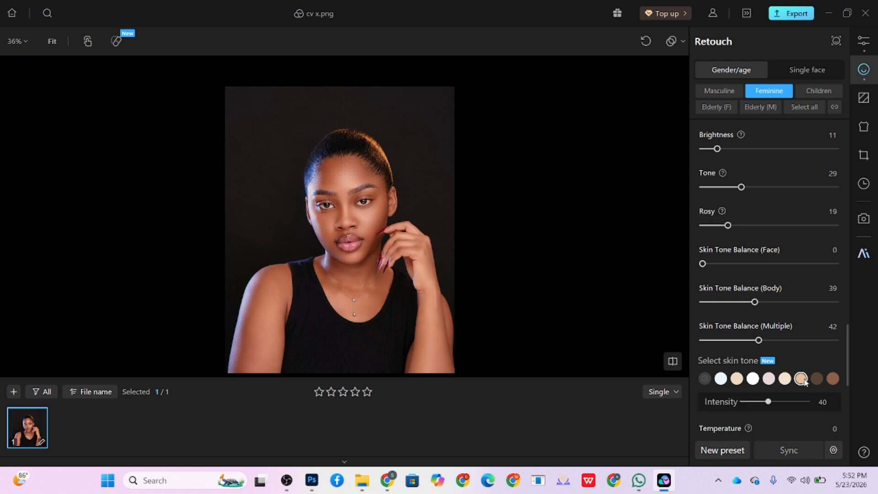
click(785, 379)
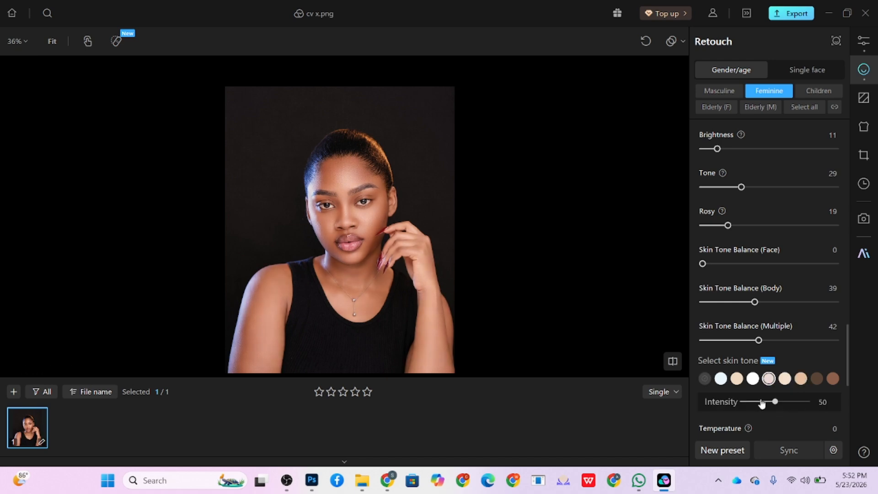
click(761, 402)
scroll(421, 201, down, 2)
scroll(409, 206, up, 2)
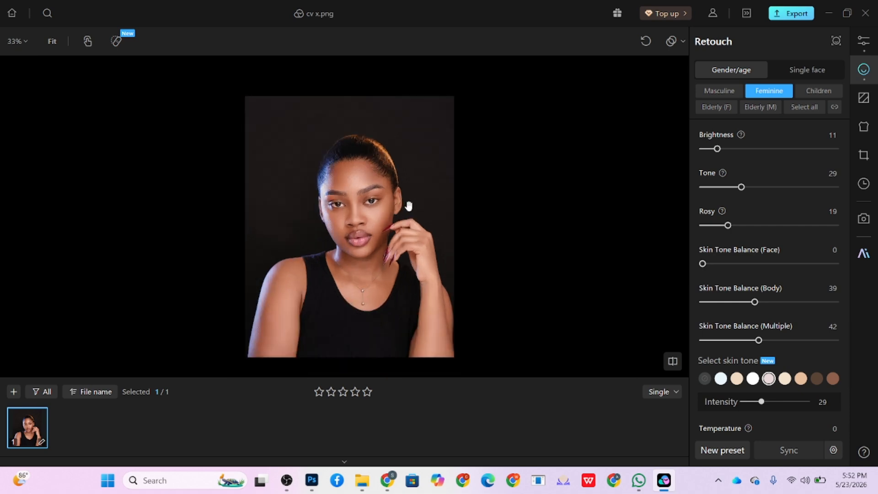
scroll(408, 206, up, 2)
Step: Apply the peach skin tone swatch with Intensity at 22 and examine the face and body
click(801, 379)
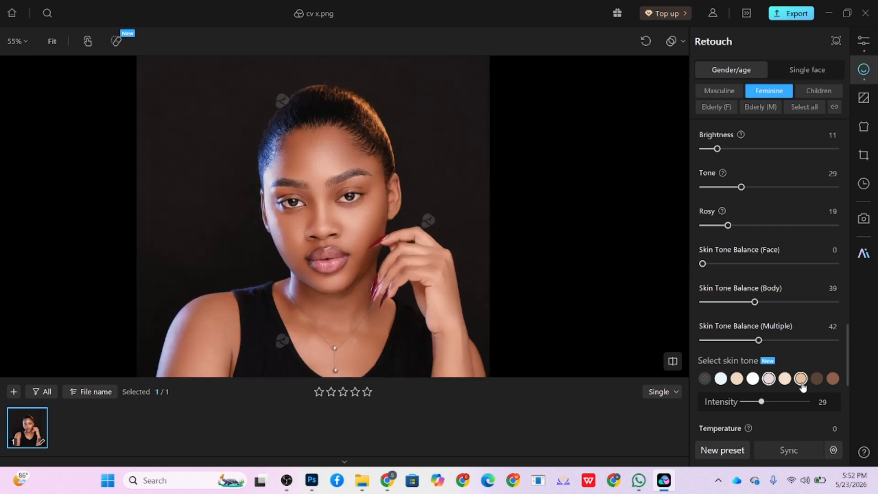
click(758, 402)
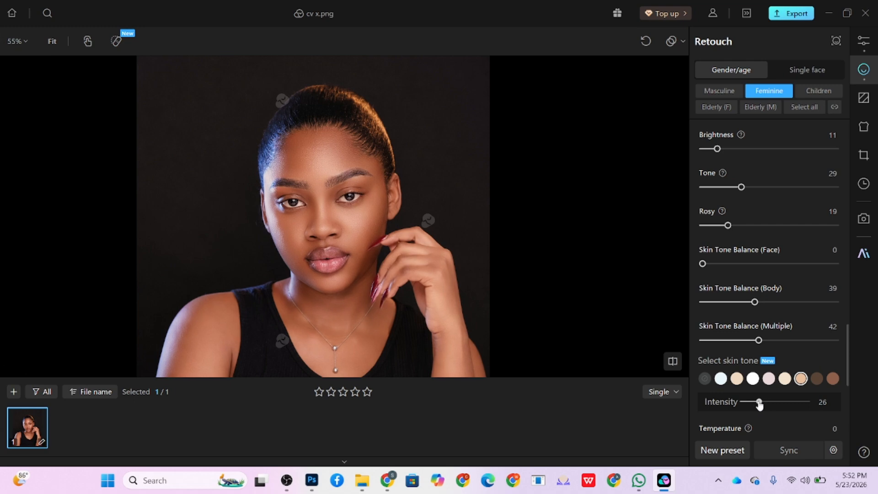
scroll(413, 174, down, 2)
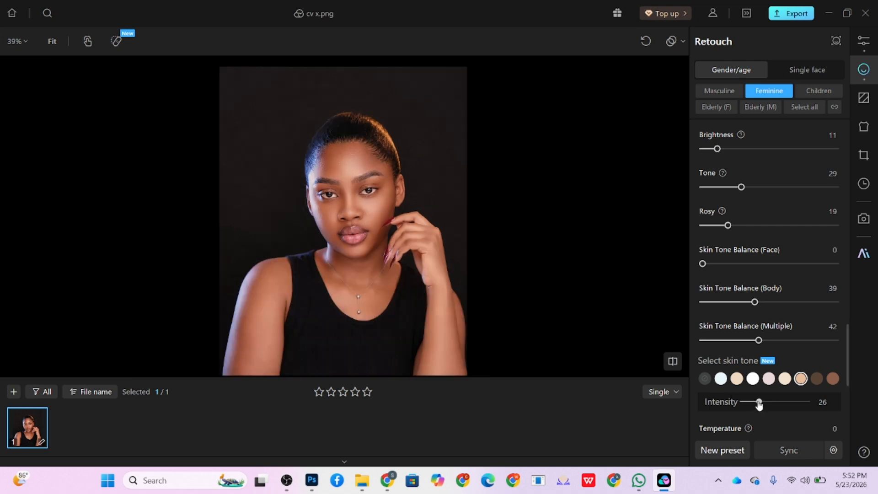
scroll(425, 215, down, 2)
scroll(415, 220, up, 3)
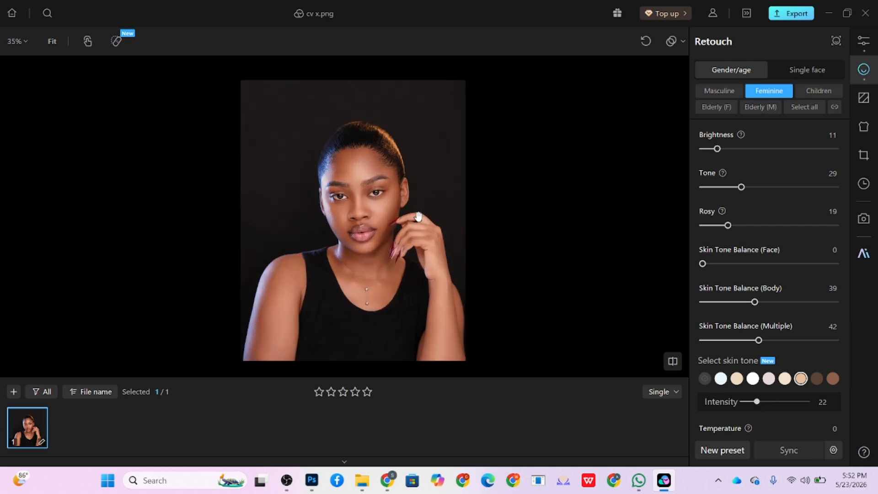
drag(416, 282, 377, 262)
Step: Set the skin tone Temperature to -40 and the swatch Intensity to 28, and compare the portrait with the original
scroll(737, 385, down, 2)
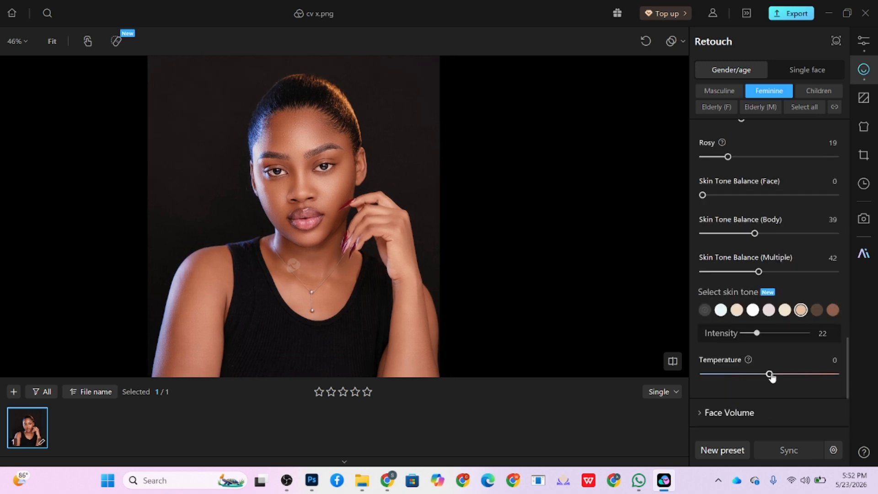
drag(771, 375, 779, 375)
scroll(489, 280, down, 1)
scroll(396, 251, up, 1)
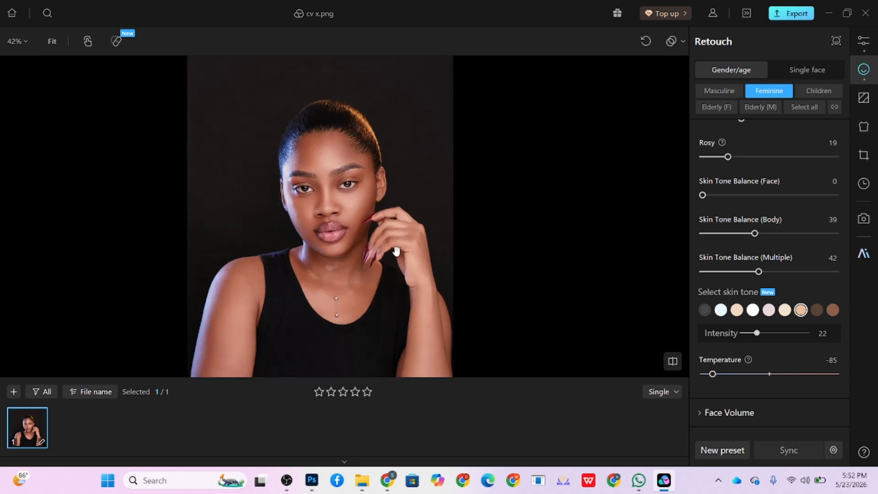
drag(708, 375, 725, 375)
click(780, 374)
key(space)
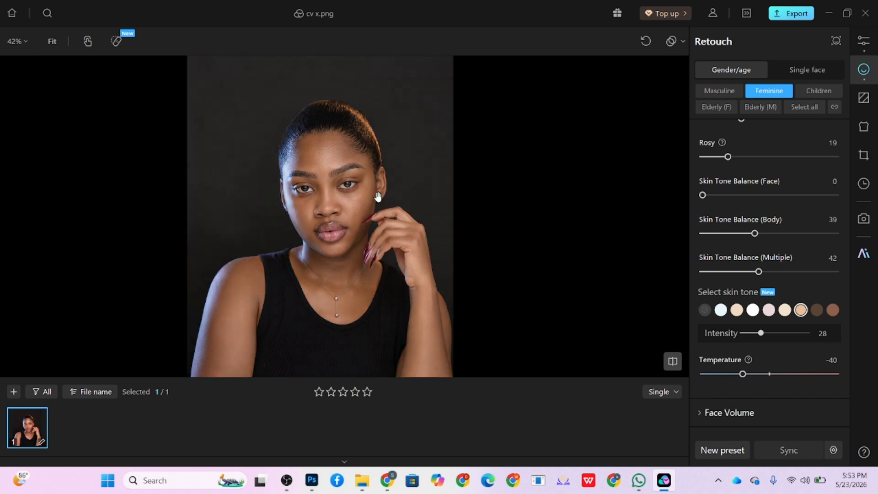
Step: Apply hair color 01 to the portrait at Intensity 37 and review the hair
scroll(773, 350, down, 3)
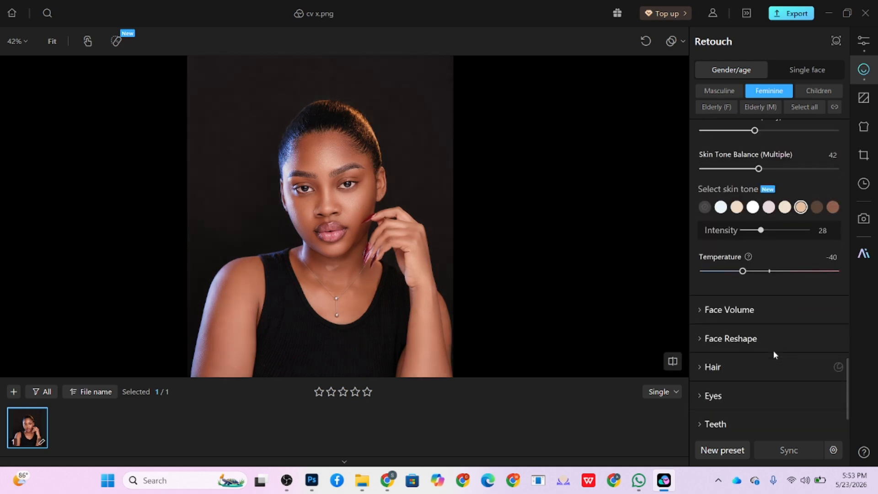
scroll(773, 353, down, 2)
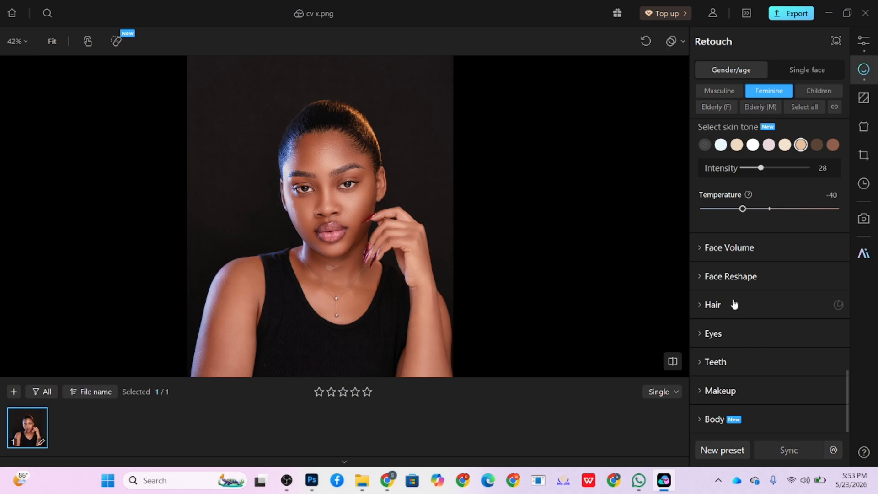
scroll(349, 121, up, 2)
scroll(349, 121, up, 1)
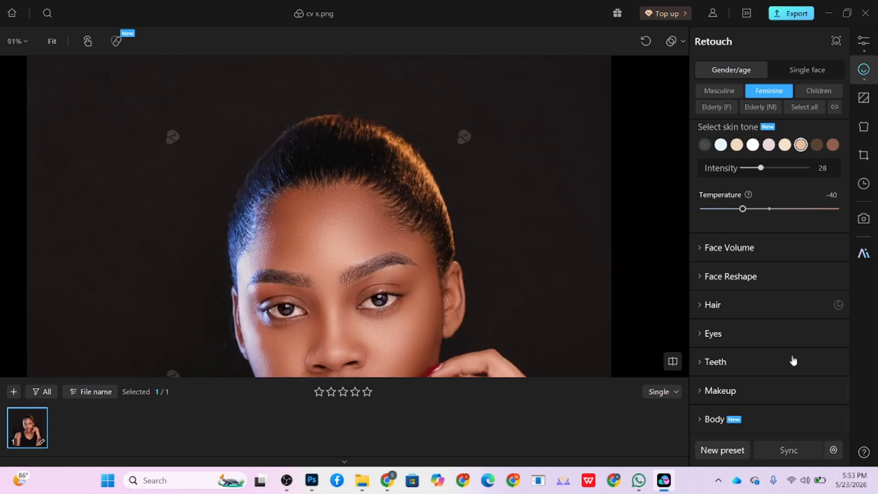
click(746, 311)
scroll(773, 353, down, 7)
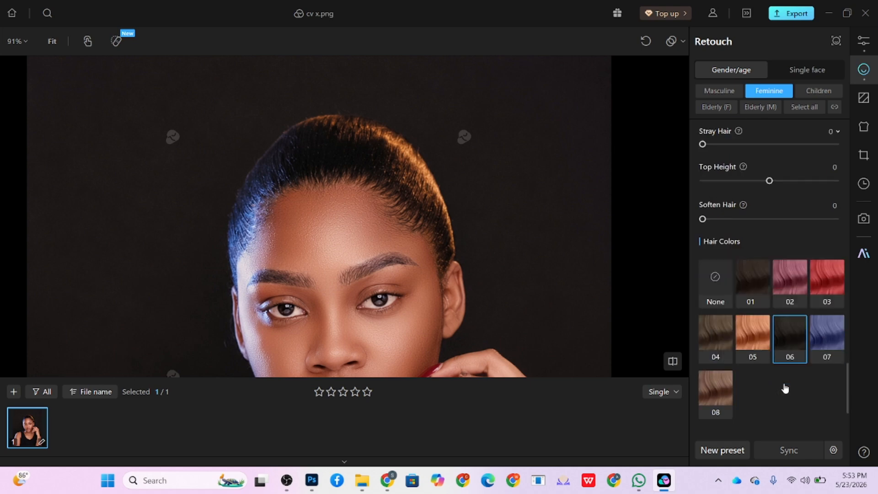
click(754, 292)
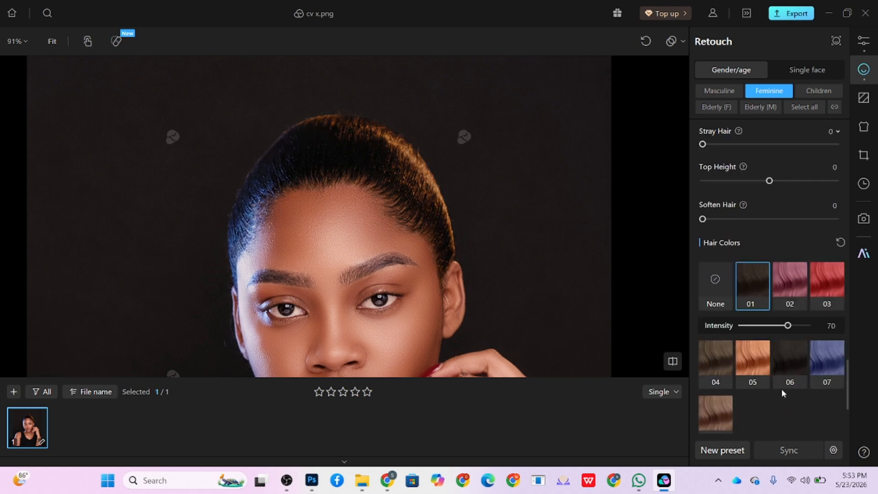
drag(787, 325, 766, 326)
scroll(332, 194, down, 3)
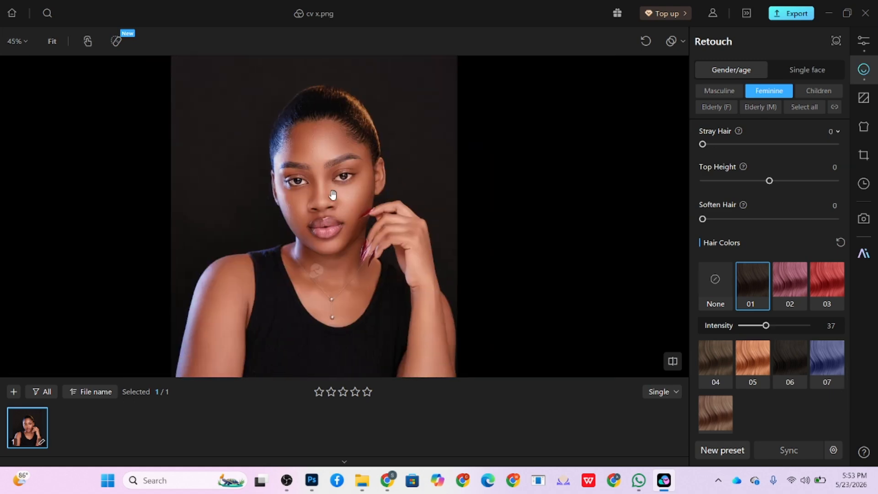
scroll(332, 194, down, 1)
Step: Set the makeup's Enhance Eyebrows and Enhance Eye Makeup both to 100
scroll(786, 411, down, 3)
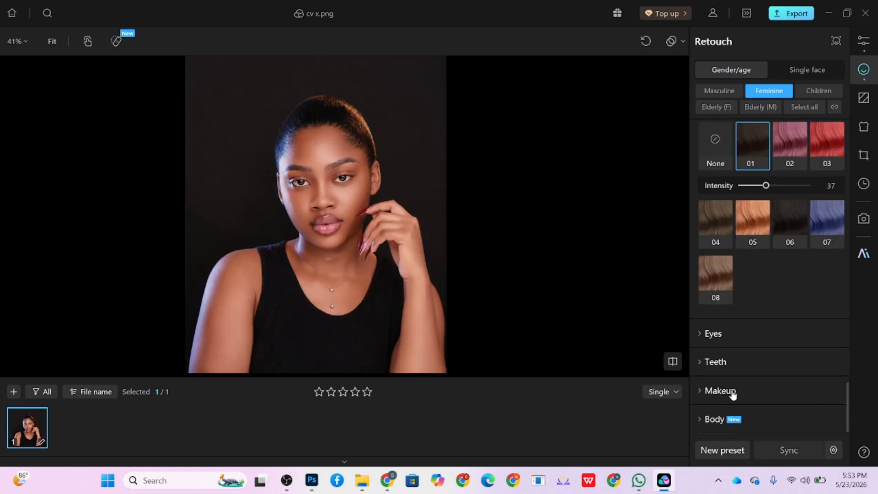
click(733, 392)
scroll(777, 348, down, 3)
drag(752, 294, 870, 307)
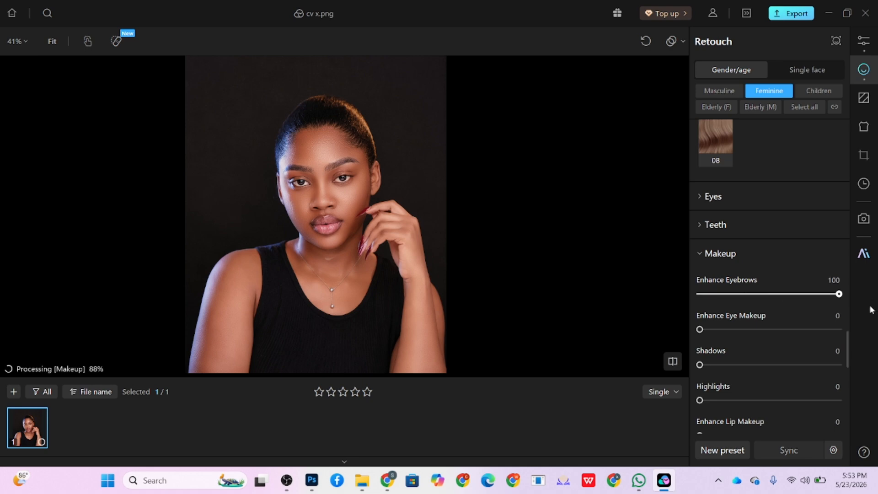
drag(784, 330, 851, 330)
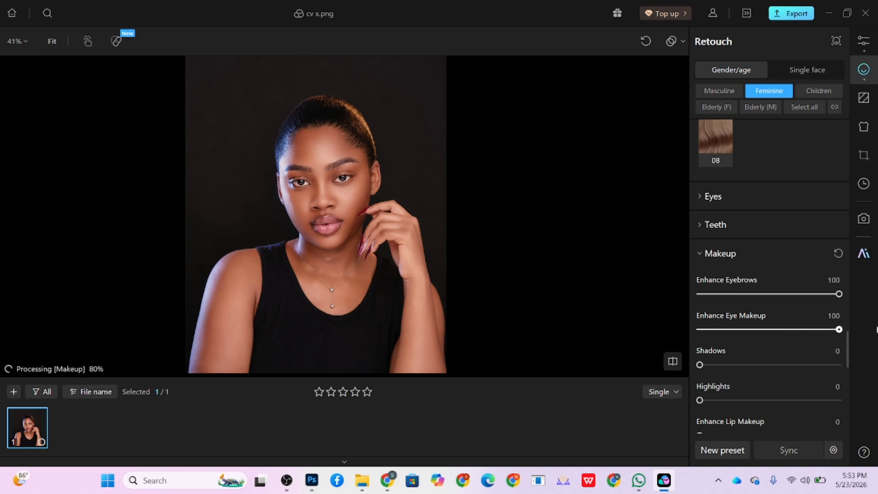
Step: Adjust the makeup Shadows to 48 and Highlights to 20, judging the effect on the face
drag(737, 368, 840, 364)
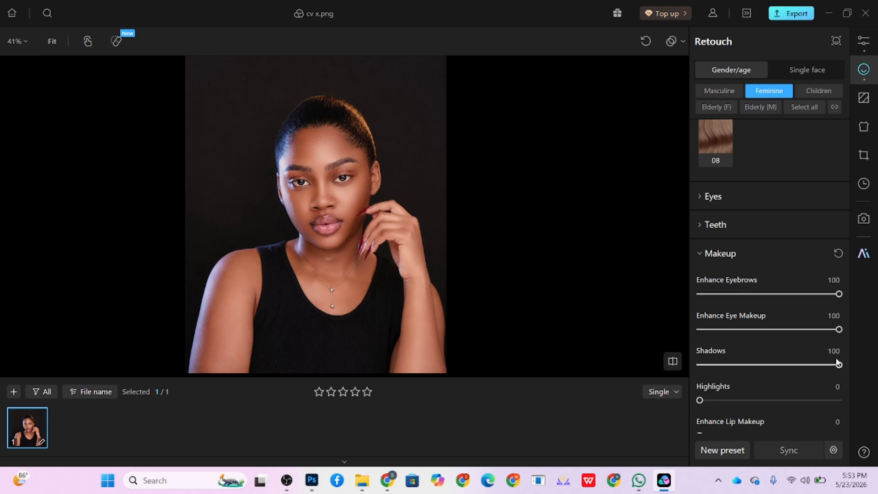
scroll(352, 191, up, 5)
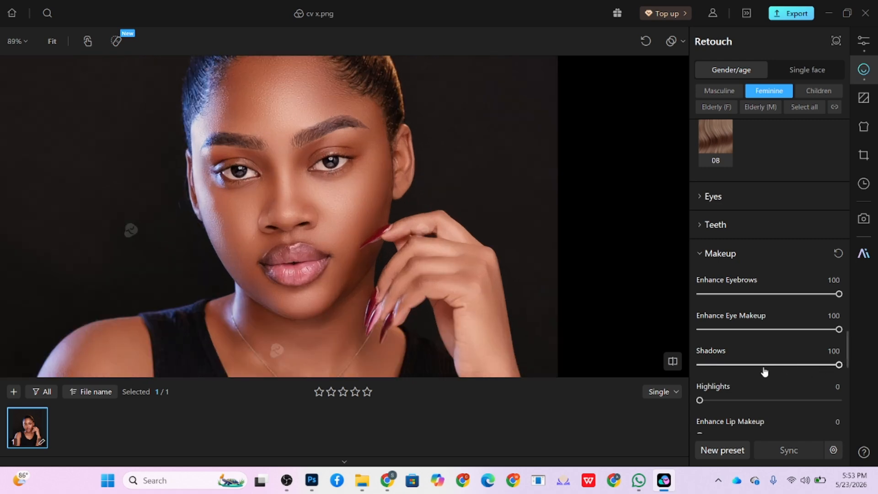
mouse_move(764, 365)
mouse_down()
mouse_move(774, 365)
mouse_move(767, 365)
mouse_up()
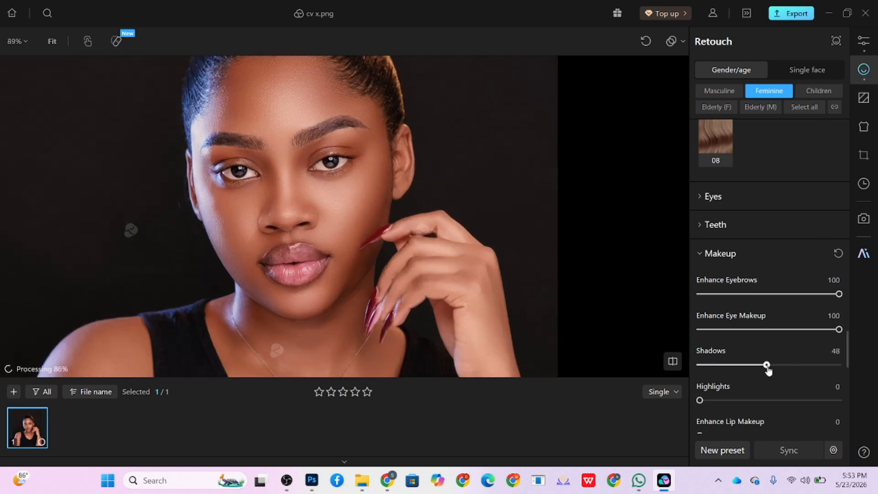
drag(779, 400, 841, 400)
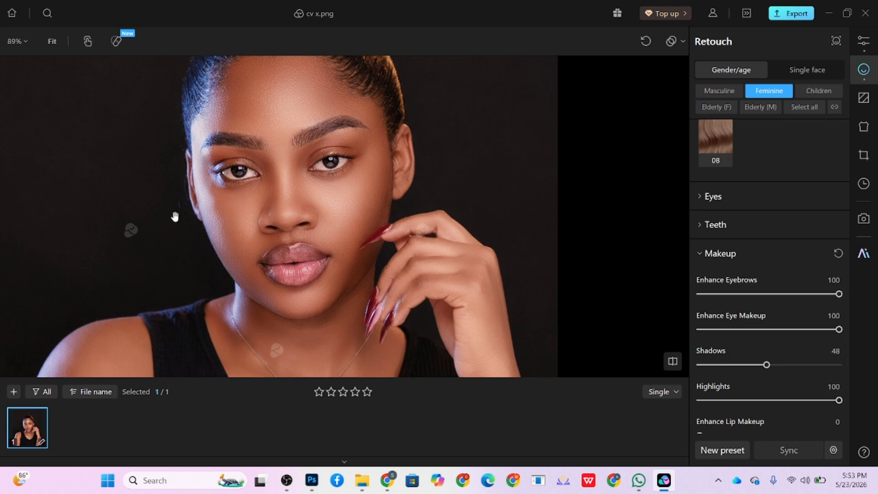
drag(772, 406, 728, 402)
scroll(318, 146, down, 2)
scroll(319, 150, up, 1)
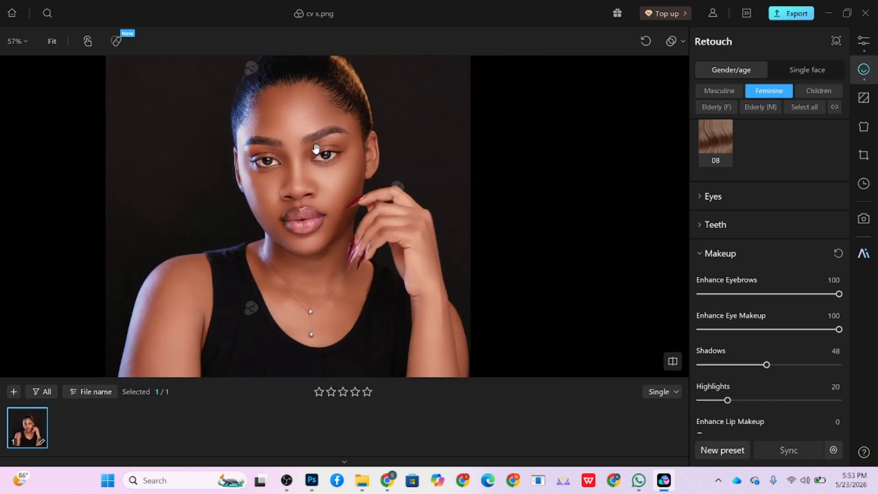
Step: Set Enhance Lip Makeup to 100 and Enhance Blush to 86, and review the portrait
scroll(761, 371, down, 1)
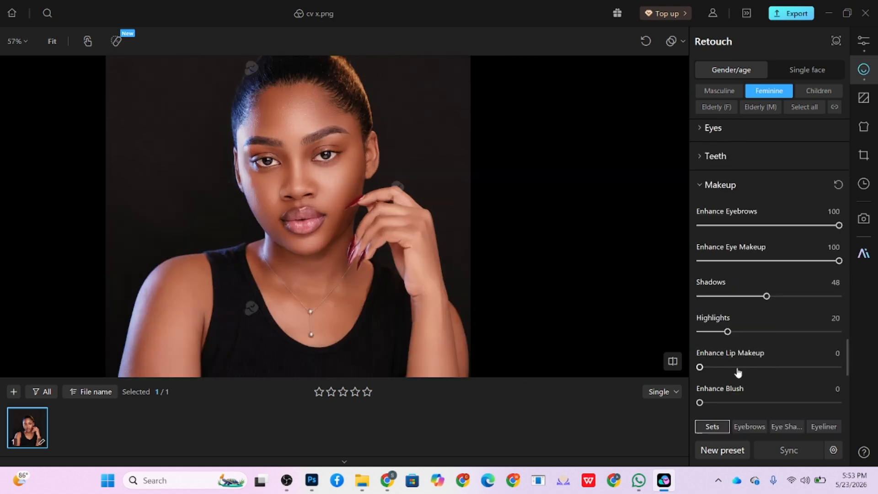
drag(737, 368, 856, 374)
drag(723, 404, 819, 402)
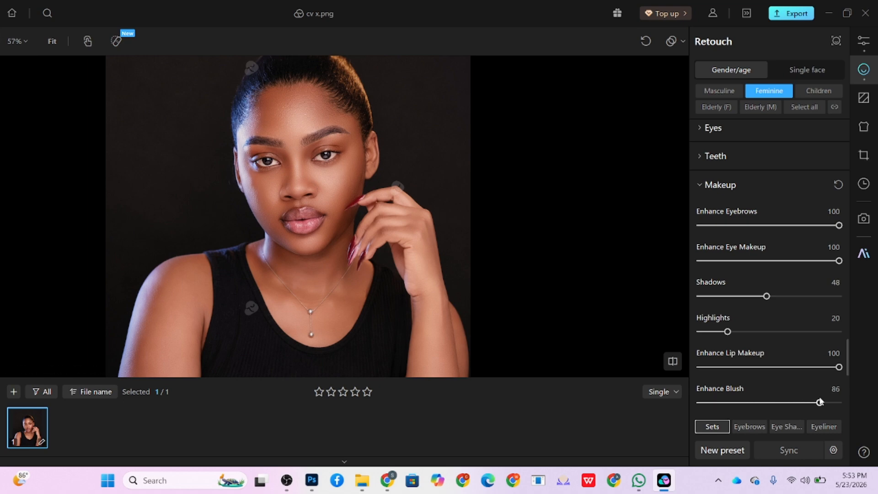
scroll(523, 312, down, 3)
drag(397, 295, 374, 271)
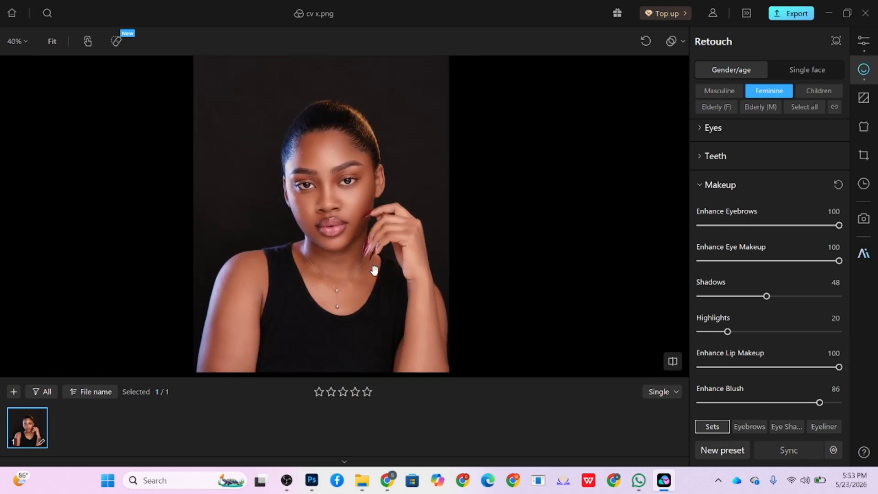
Step: Turn on Remove Imperfections and Clean Background for the portrait's backdrop
click(863, 99)
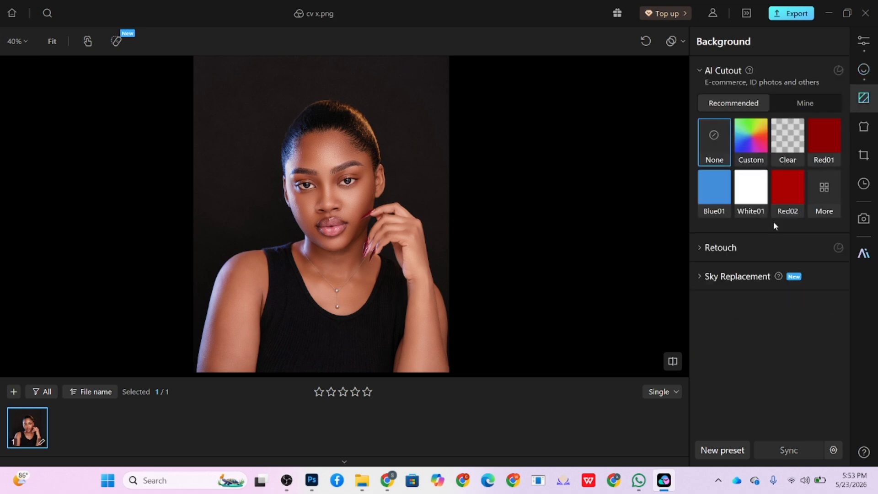
click(762, 247)
click(834, 274)
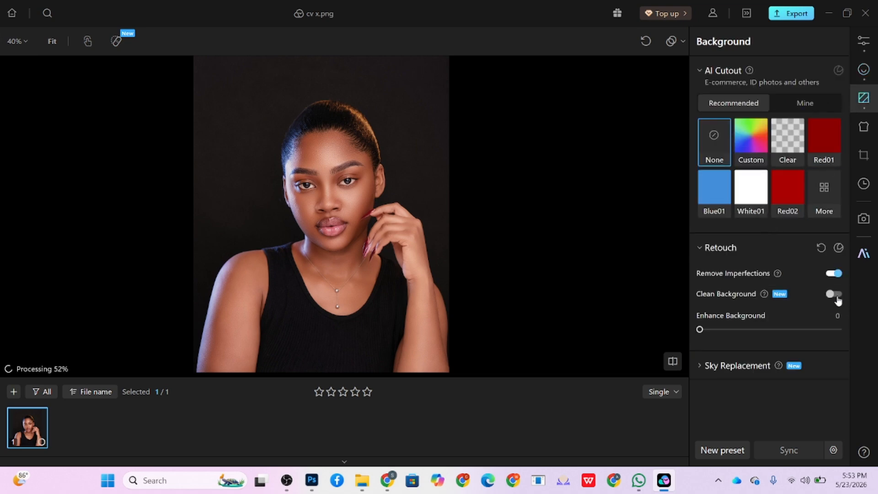
click(835, 295)
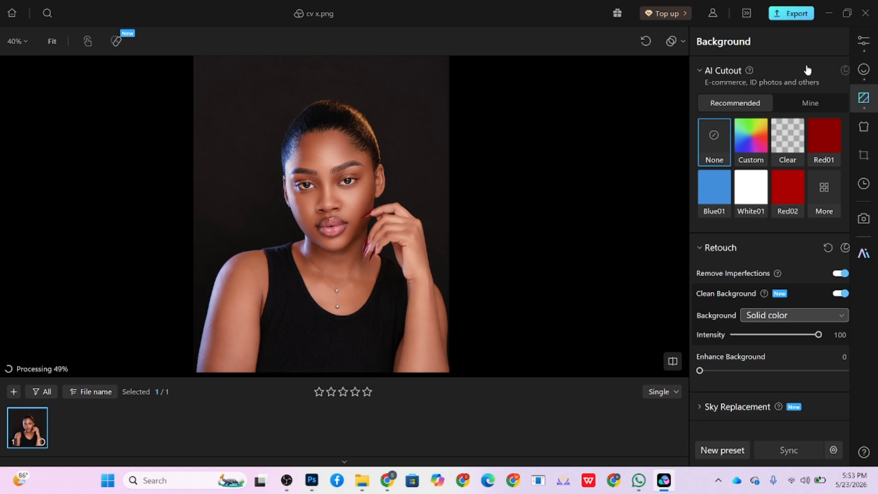
Step: Look through the makeup options in the face retouch settings and examine the face and hand up close
click(863, 70)
scroll(800, 403, down, 5)
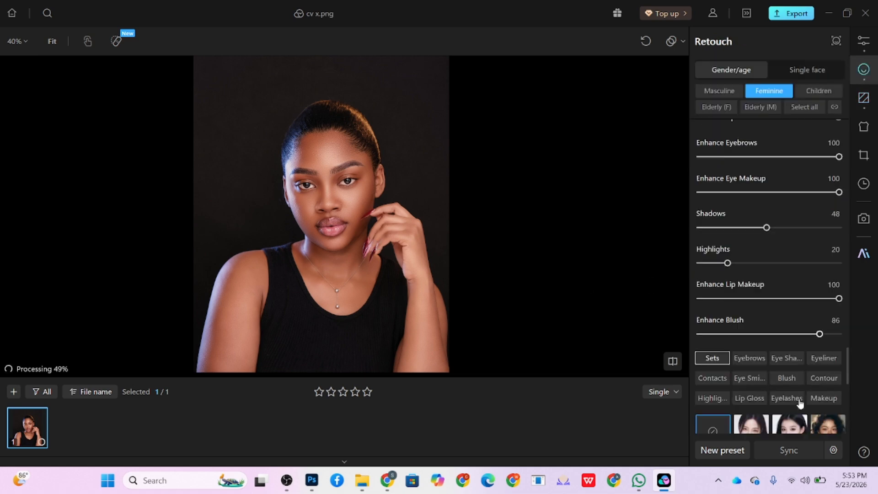
scroll(362, 210, up, 5)
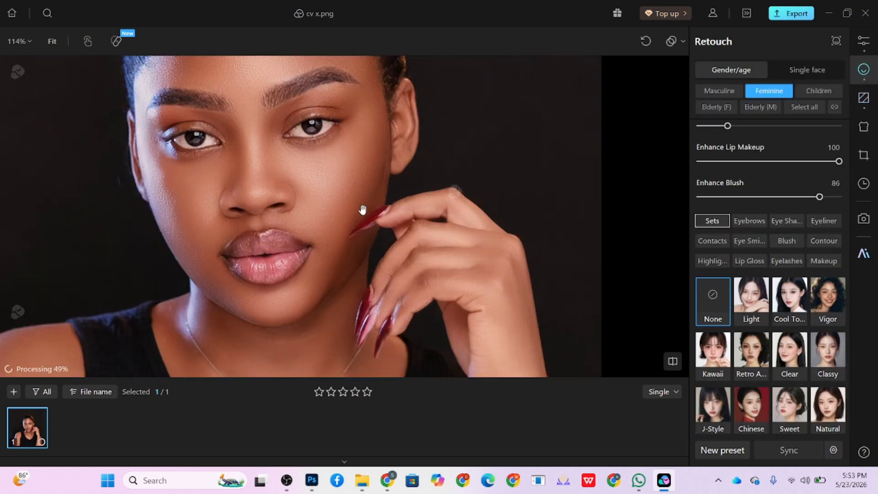
drag(308, 186, 370, 253)
scroll(332, 194, down, 5)
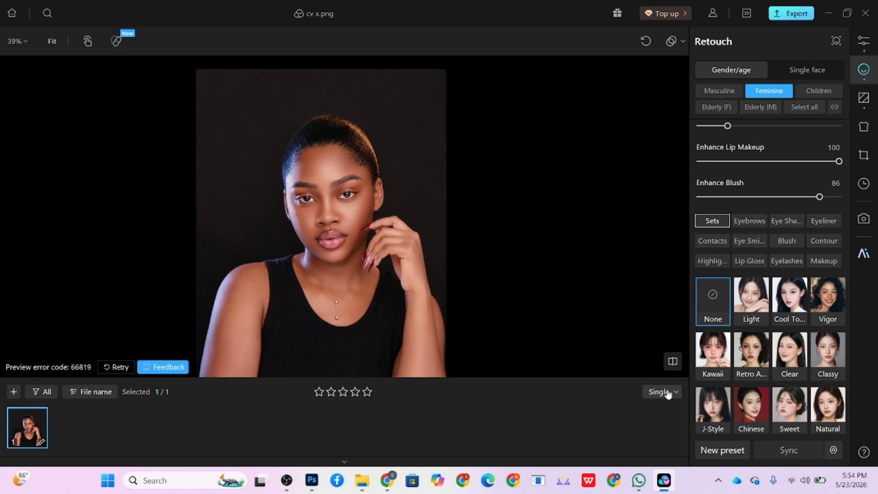
Step: Retry the preview processing of the background cleanup and inspect the portrait
click(122, 370)
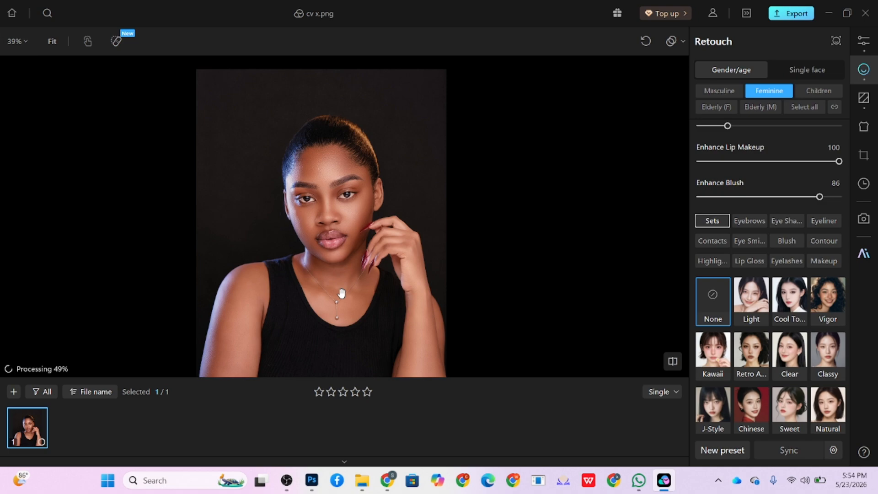
scroll(350, 197, up, 10)
scroll(381, 178, down, 9)
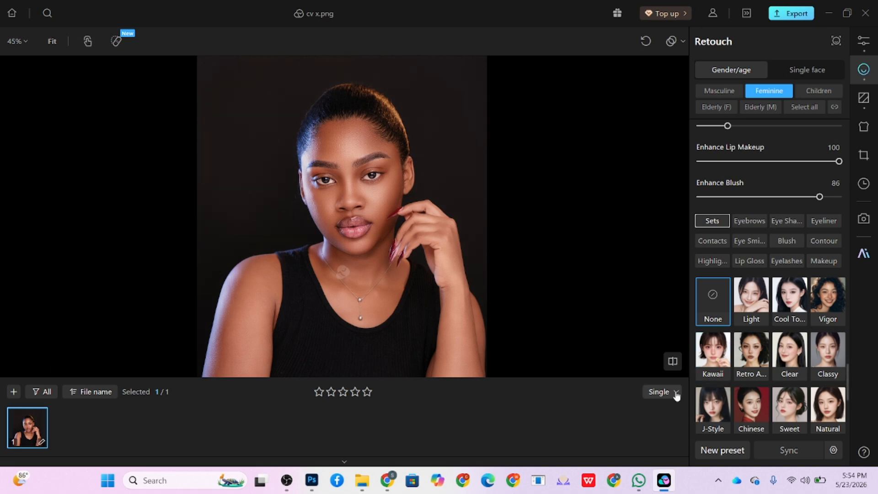
Step: Show the original and the version with all effects side by side and compare them
click(660, 393)
click(654, 370)
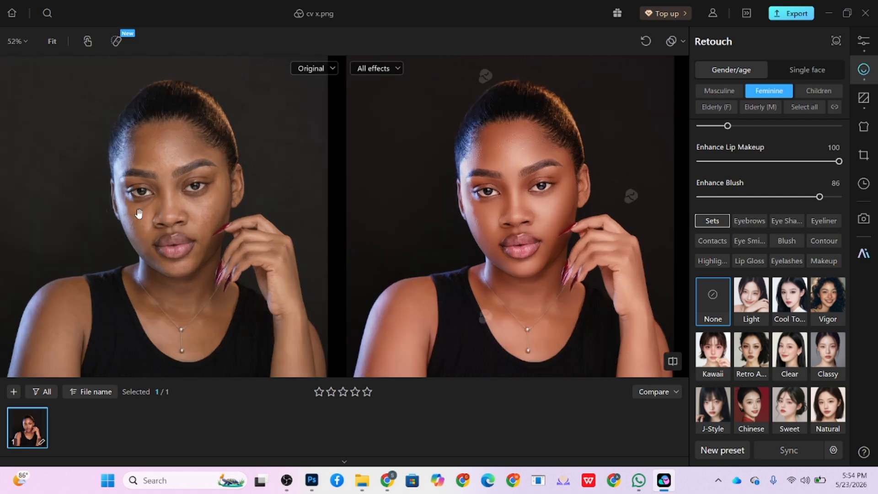
scroll(486, 170, down, 2)
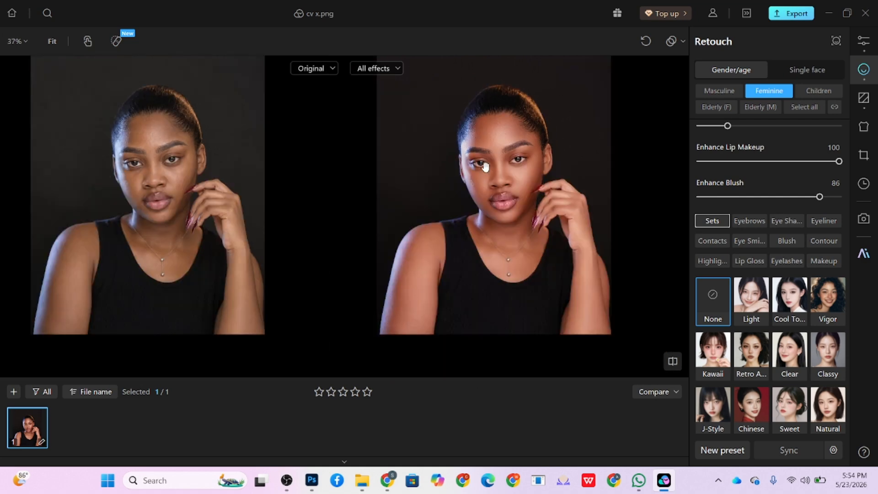
scroll(778, 249, up, 5)
Step: Set the skin tone Temperature to -18 and compare the face and body with the original
scroll(776, 265, up, 10)
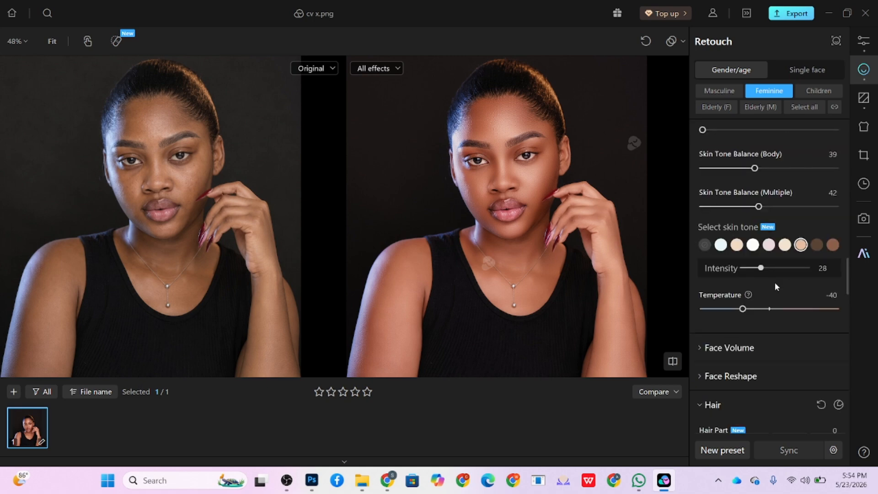
scroll(775, 285, down, 4)
drag(742, 274, 758, 281)
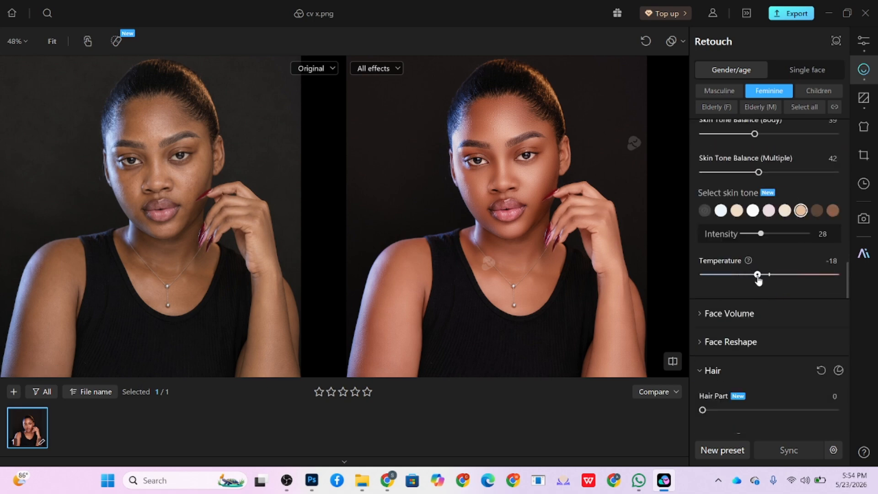
scroll(536, 236, up, 3)
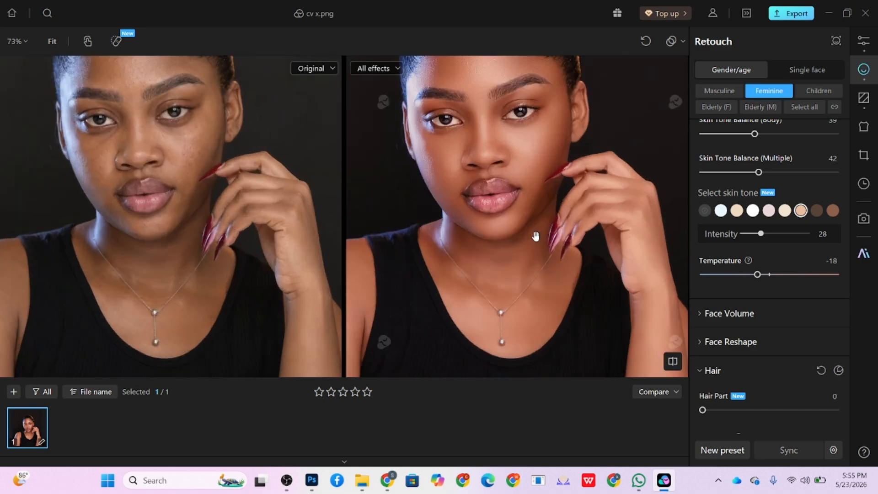
drag(536, 235, 526, 280)
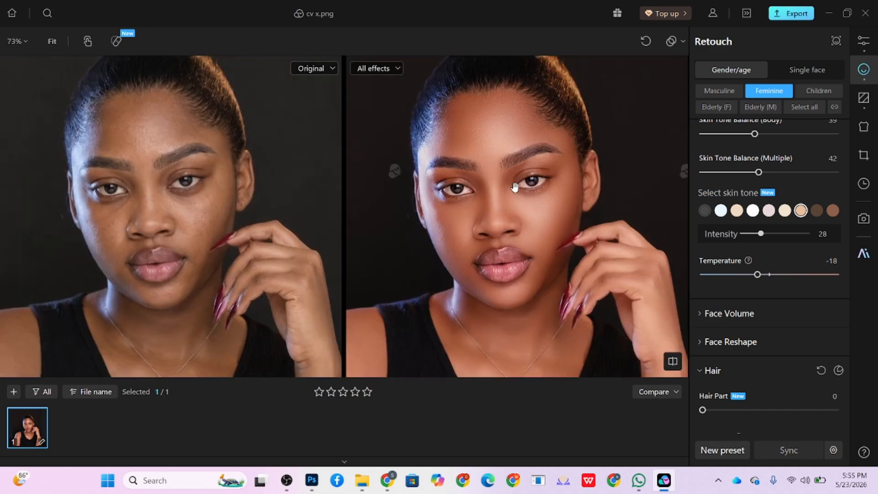
scroll(515, 204, down, 2)
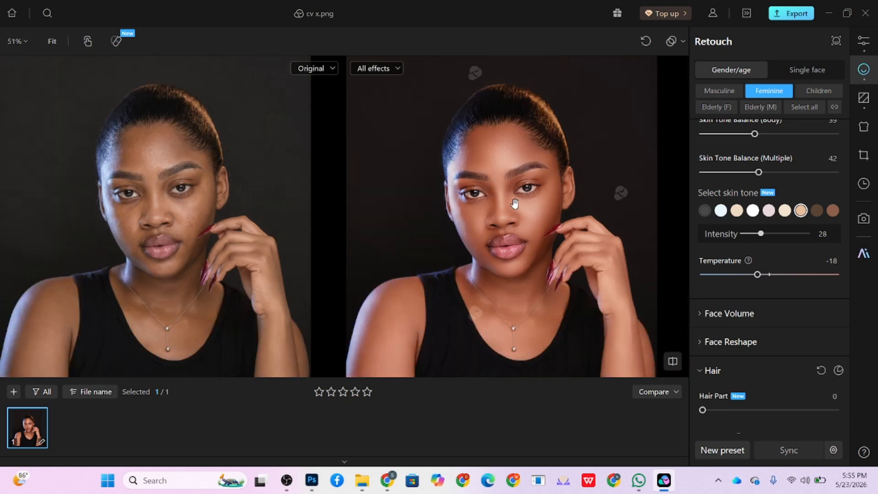
scroll(518, 243, down, 1)
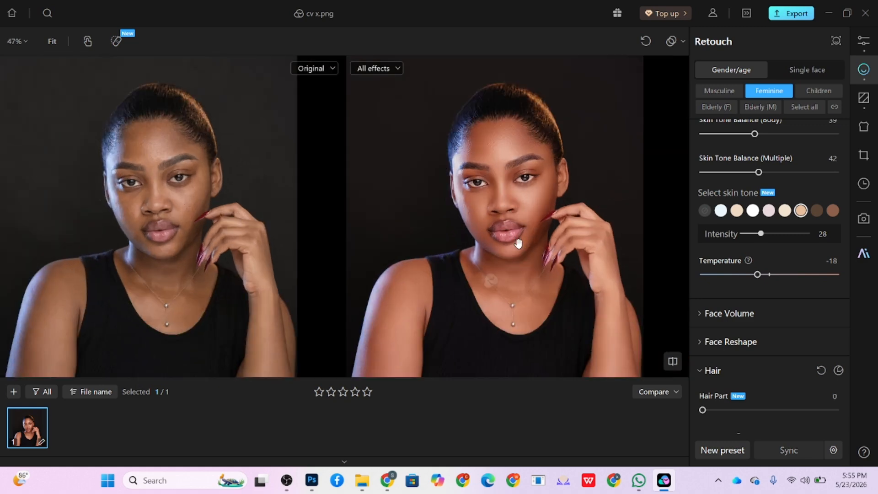